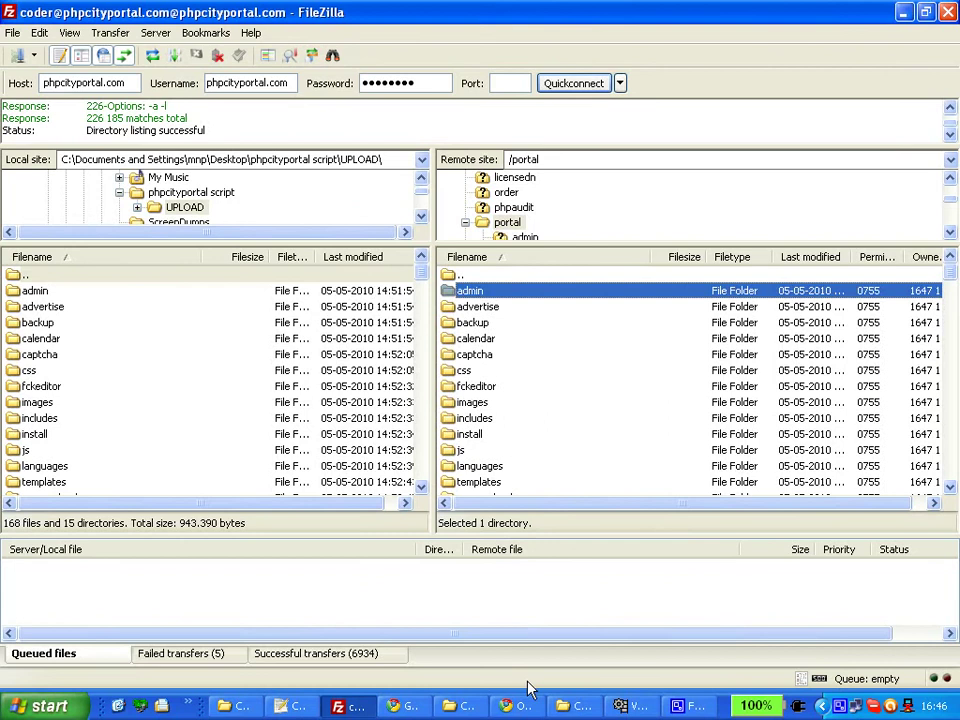
# Bring Chrome to the front, showing the portal's broken-link page.
pyautogui.click(515, 706)
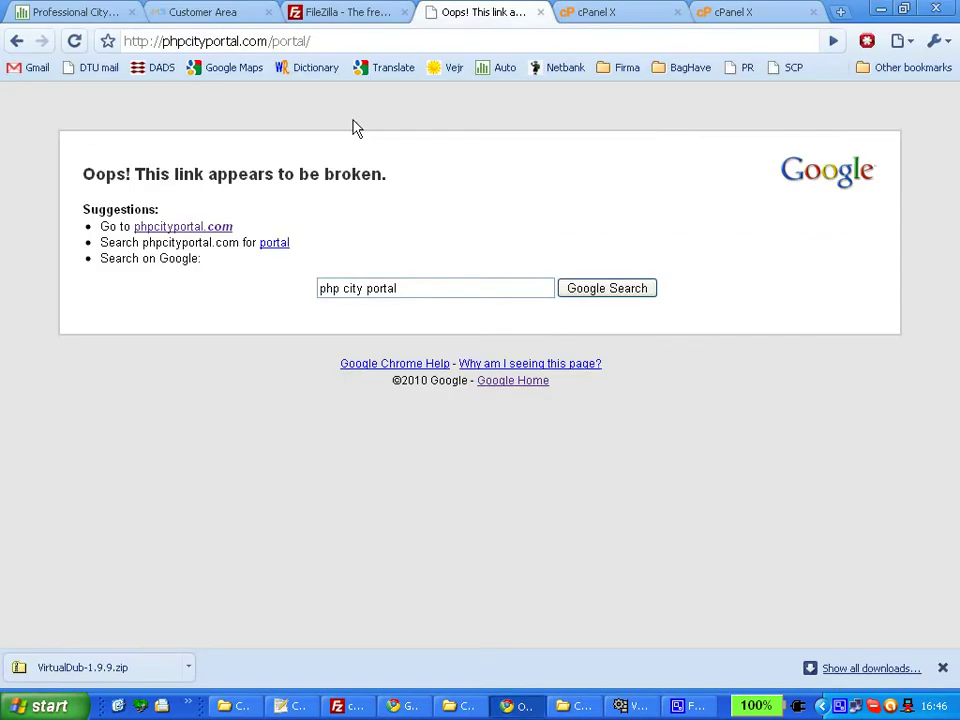
# Load phpcityportal.com/portal/install to open the installer's Step 1.
pyautogui.click(360, 42)
pyautogui.click(365, 42)
pyautogui.write('in')
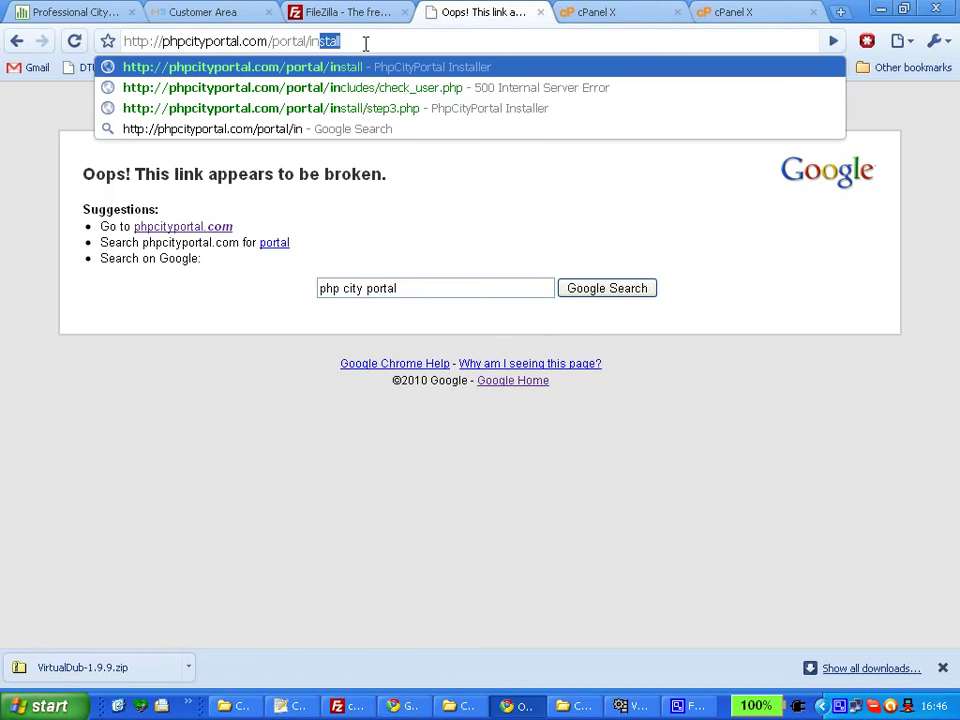
pyautogui.write('stall')
pyautogui.press('Return')
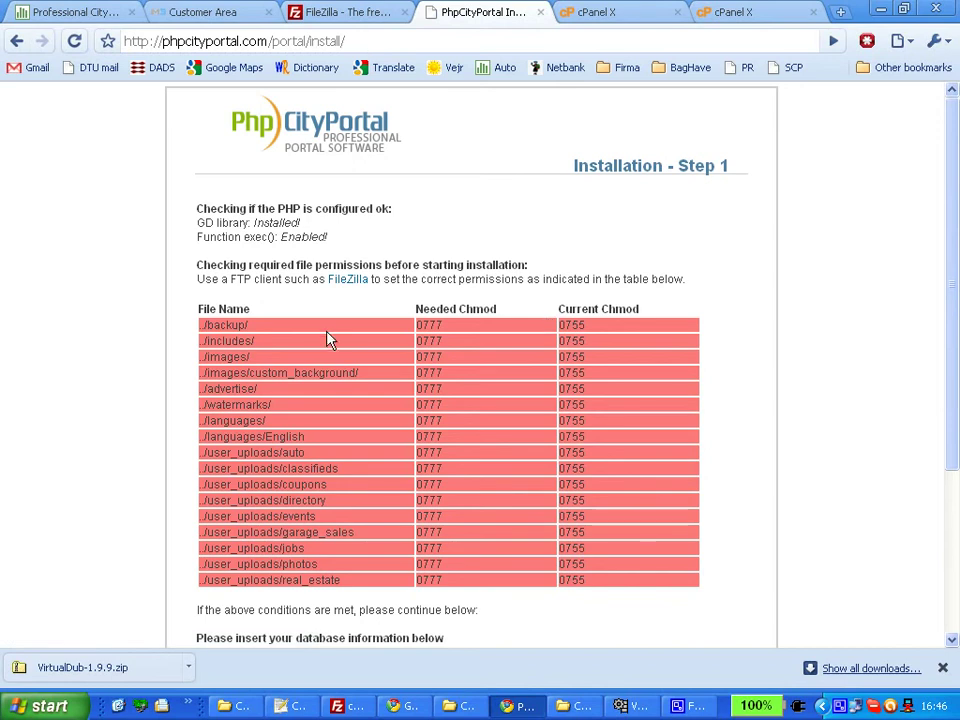
# Review the folders needing 0777 permissions, hide the downloads bar and return to FileZilla.
pyautogui.scroll(-1, 326, 332)
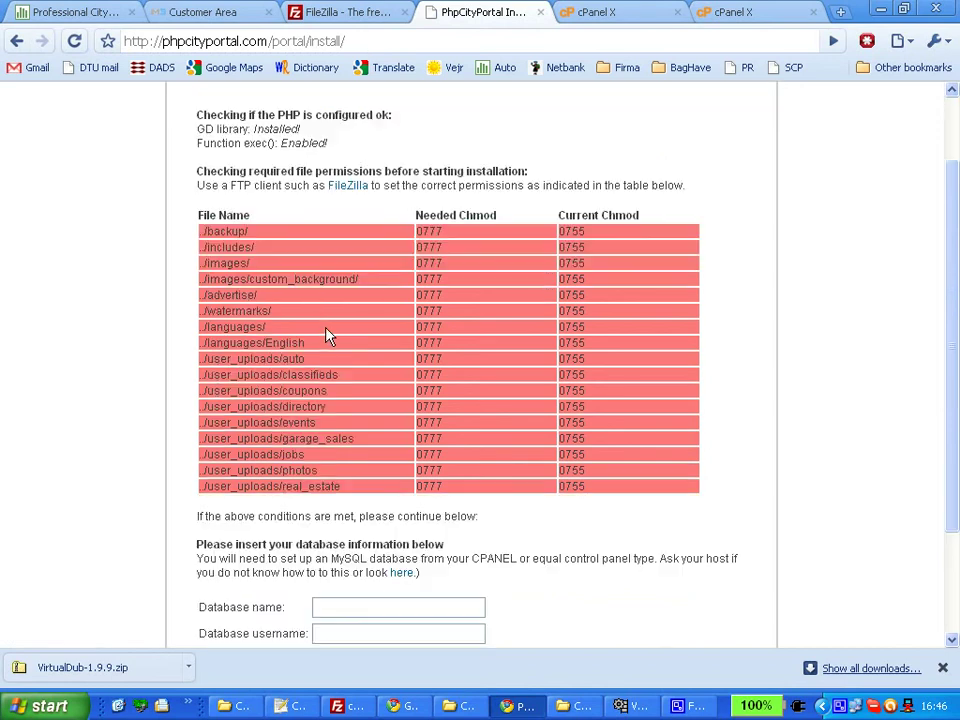
pyautogui.scroll(-1, 350, 380)
pyautogui.scroll(1, 364, 409)
pyautogui.click(942, 667)
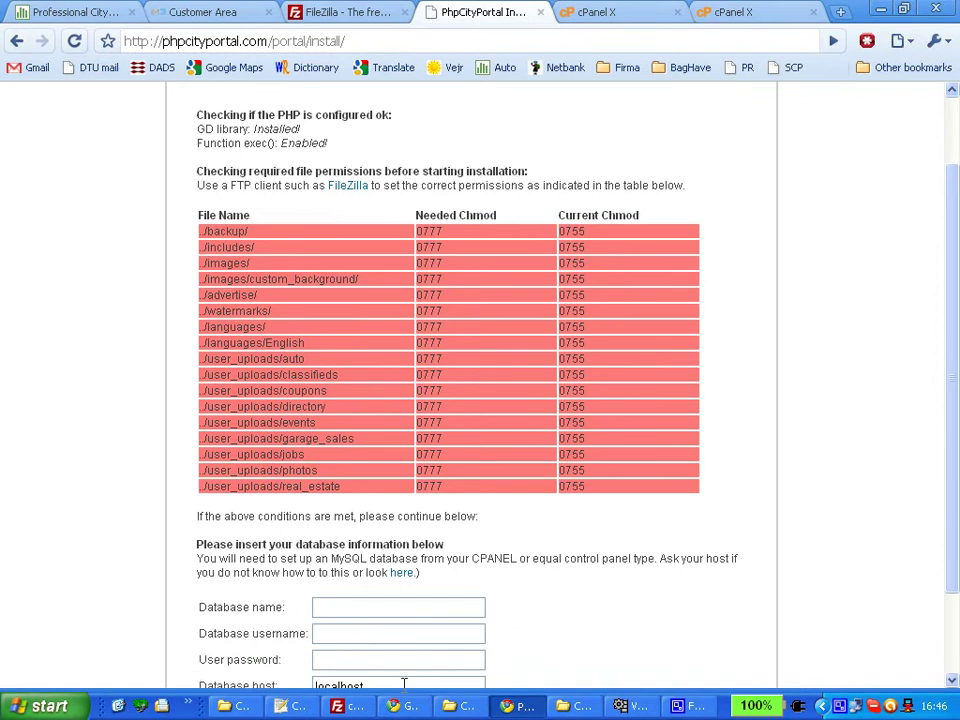
pyautogui.click(350, 706)
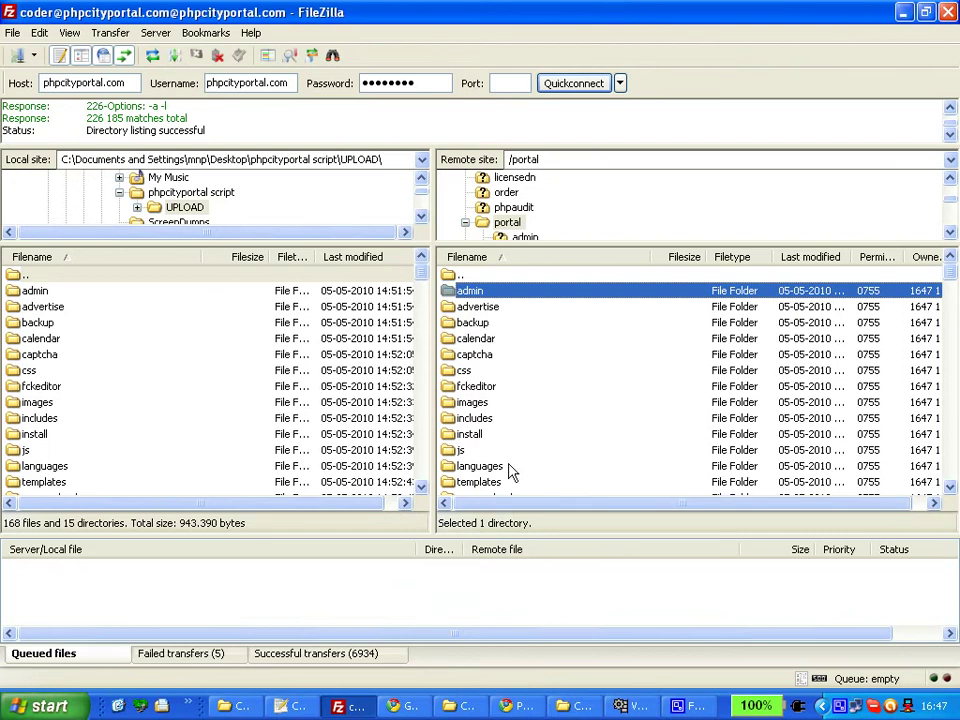
# Select the remote advertise, backup, images and includes folders together.
pyautogui.click(517, 706)
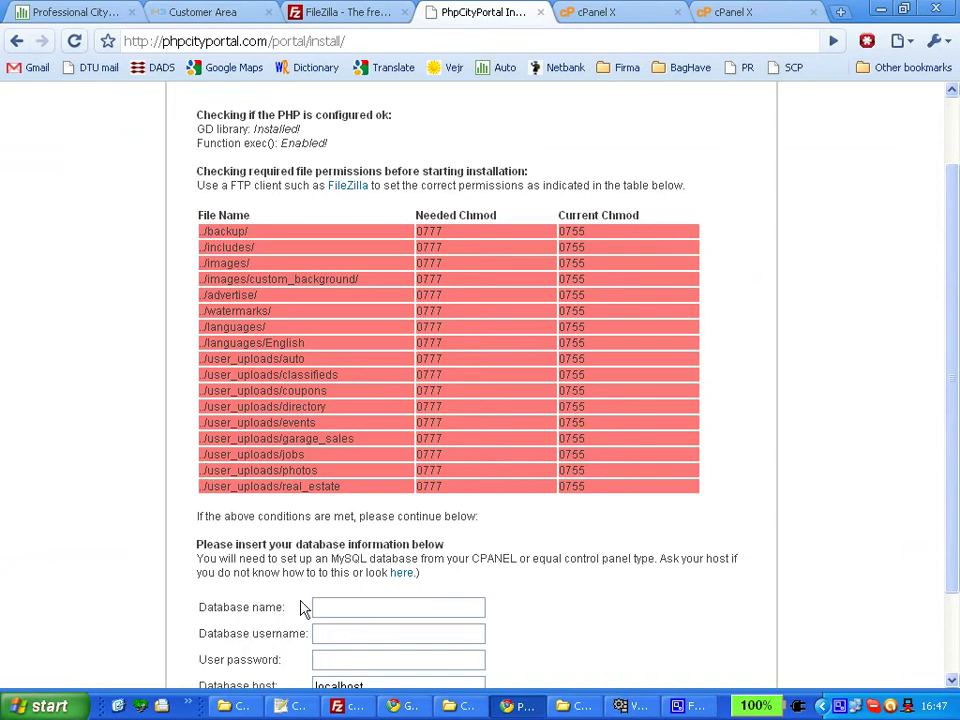
pyautogui.click(343, 706)
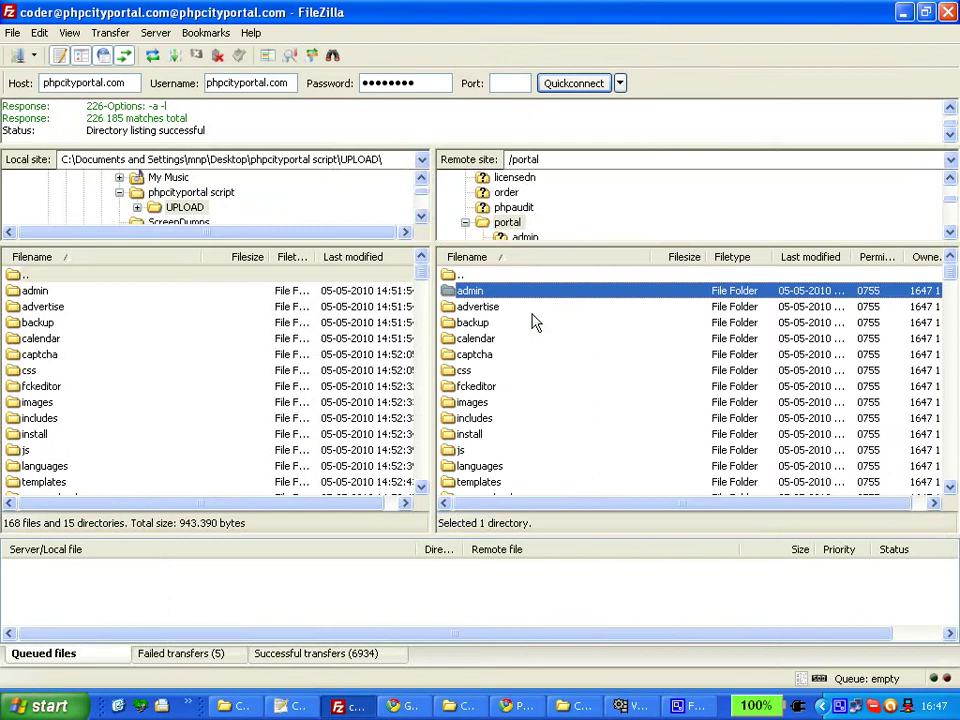
pyautogui.click(513, 306)
pyautogui.keyDown('shift'); pyautogui.click(510, 324); pyautogui.keyUp('shift')
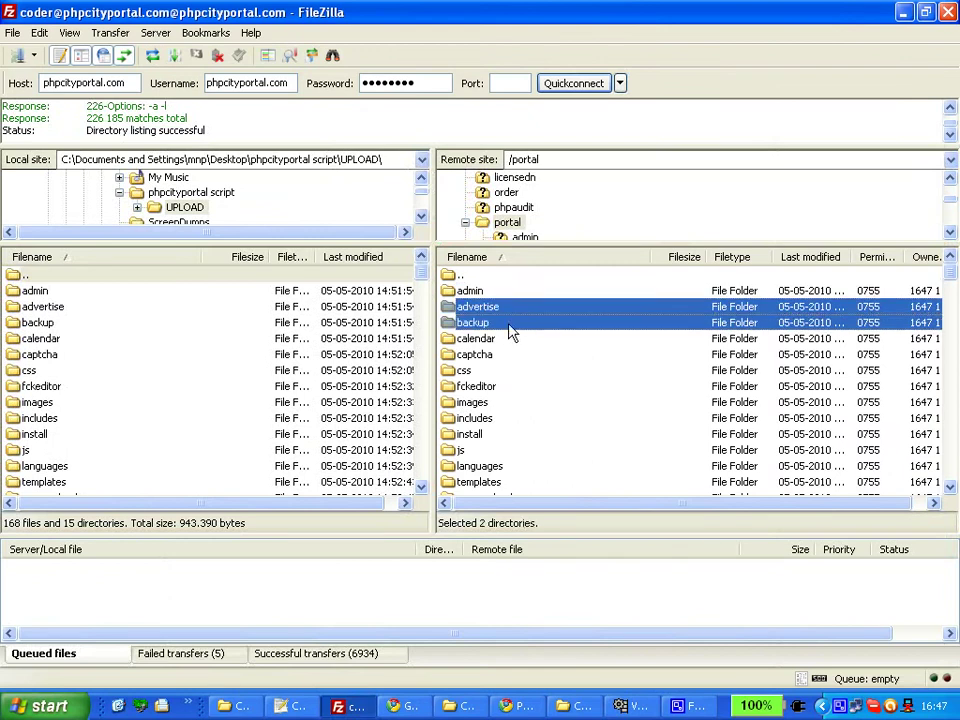
pyautogui.keyDown('ctrl'); pyautogui.click(508, 404); pyautogui.keyUp('ctrl')
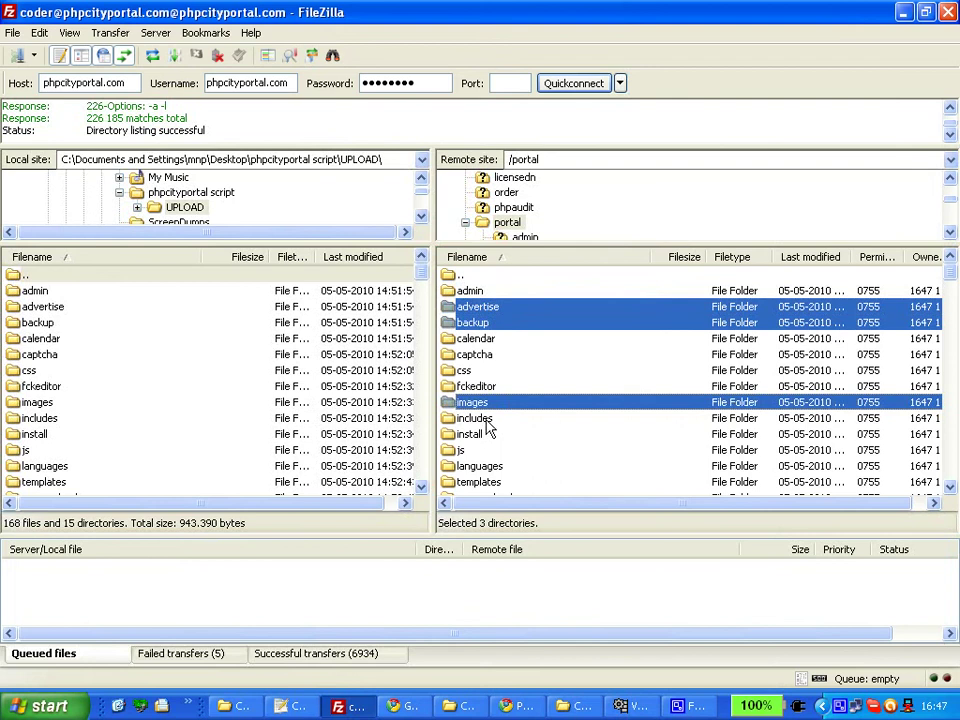
pyautogui.keyDown('ctrl'); pyautogui.click(502, 421); pyautogui.keyUp('ctrl')
pyautogui.scroll(-1, 503, 428)
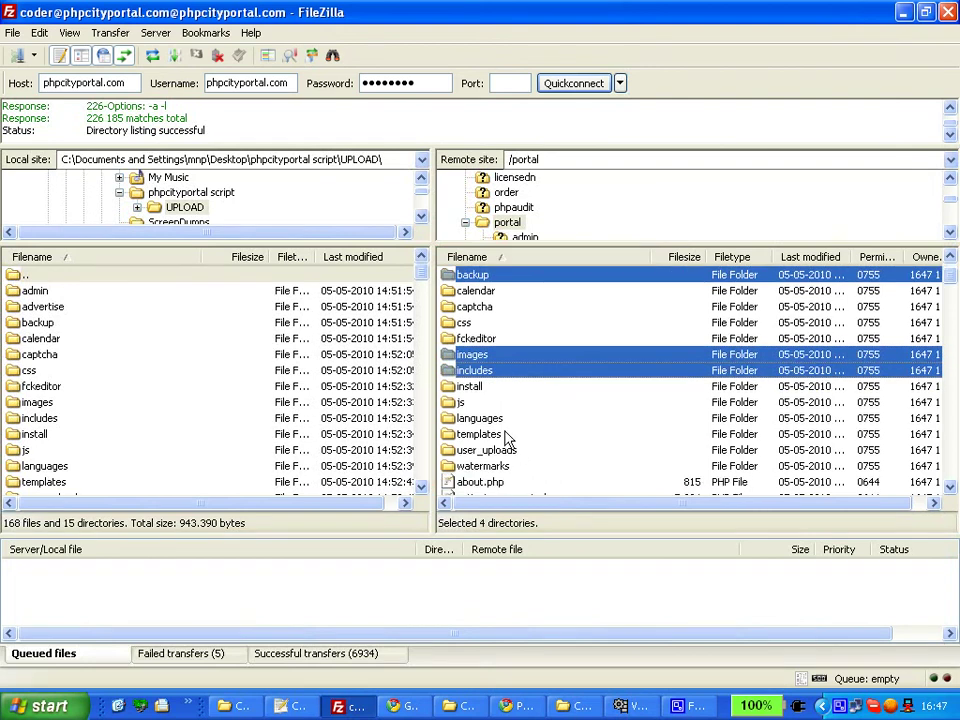
# Add languages, user_uploads and watermarks to the selection and open its context menu.
pyautogui.keyDown('ctrl'); pyautogui.click(502, 420); pyautogui.keyUp('ctrl')
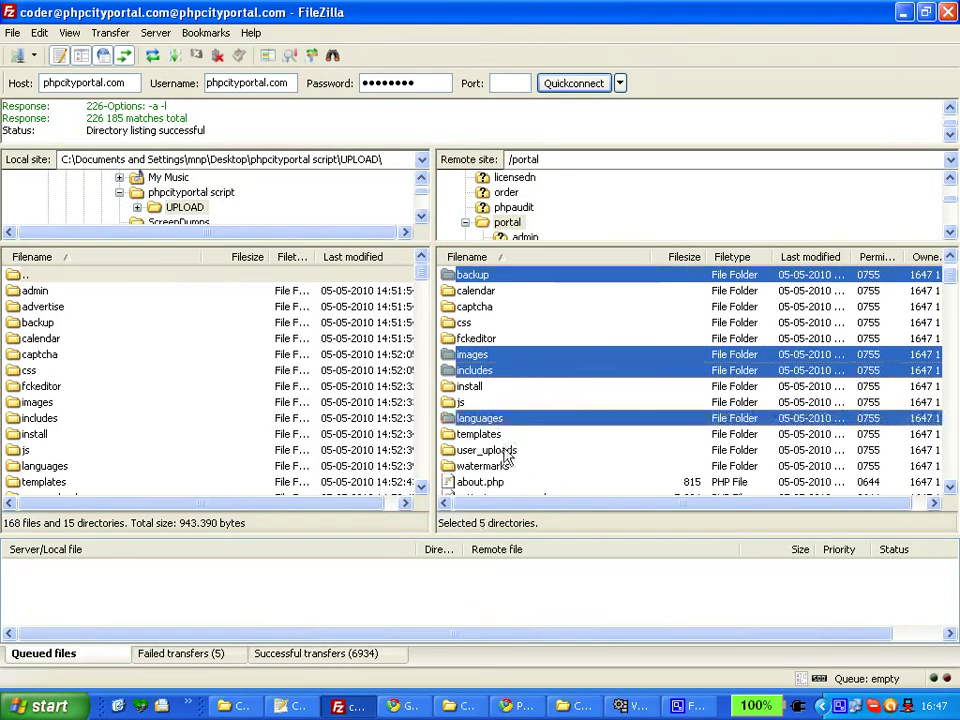
pyautogui.keyDown('ctrl'); pyautogui.click(510, 452); pyautogui.keyUp('ctrl')
pyautogui.keyDown('ctrl'); pyautogui.click(504, 466); pyautogui.keyUp('ctrl')
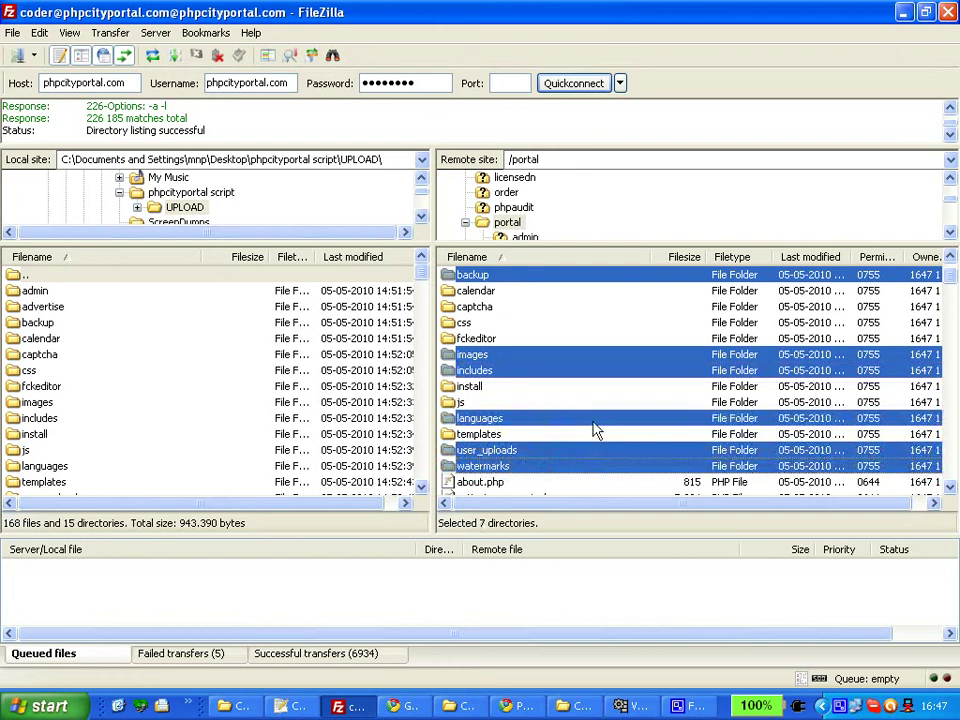
pyautogui.scroll(1, 516, 407)
pyautogui.scroll(-1, 520, 401)
pyautogui.scroll(1, 594, 394)
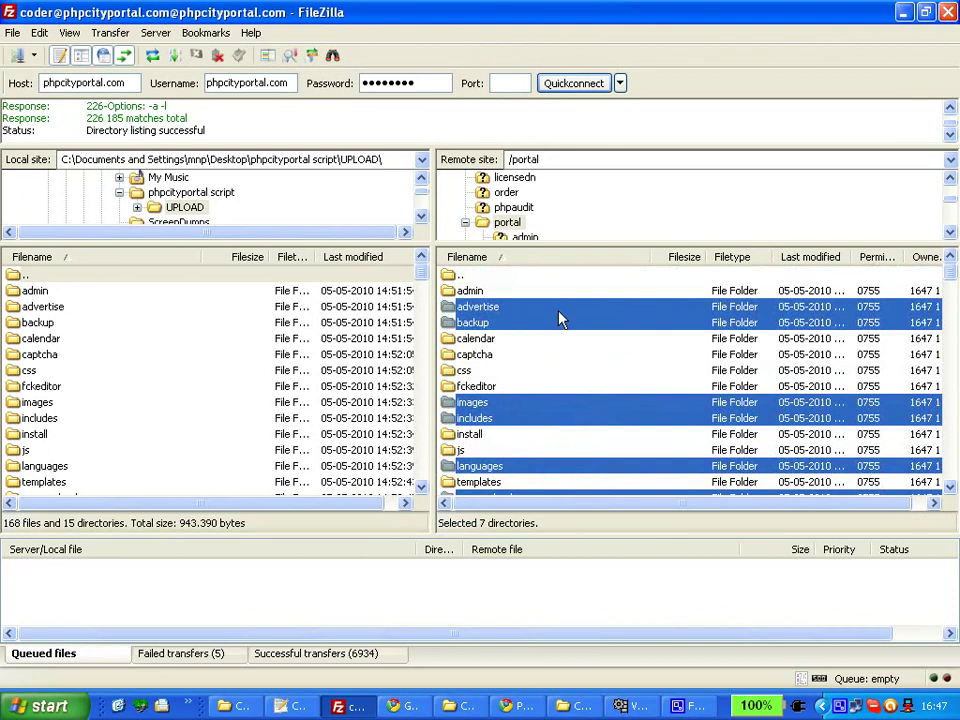
pyautogui.rightClick(559, 318)
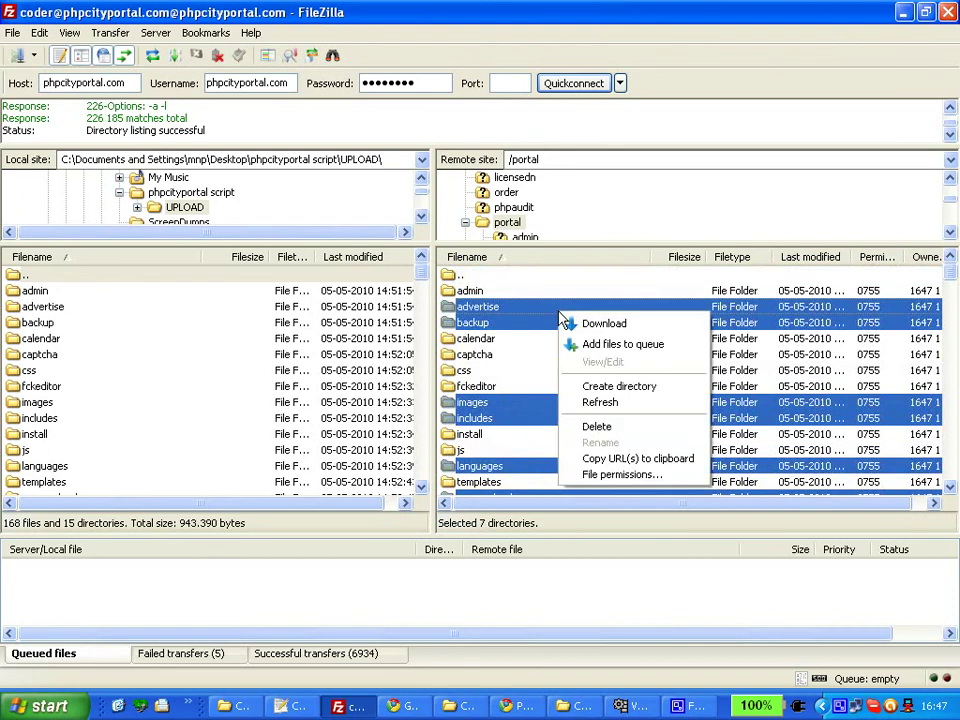
# Set 777 permissions on the seven folders, recursing into subdirectories, directories only.
pyautogui.click(617, 476)
pyautogui.doubleClick(667, 410)
pyautogui.write('777')
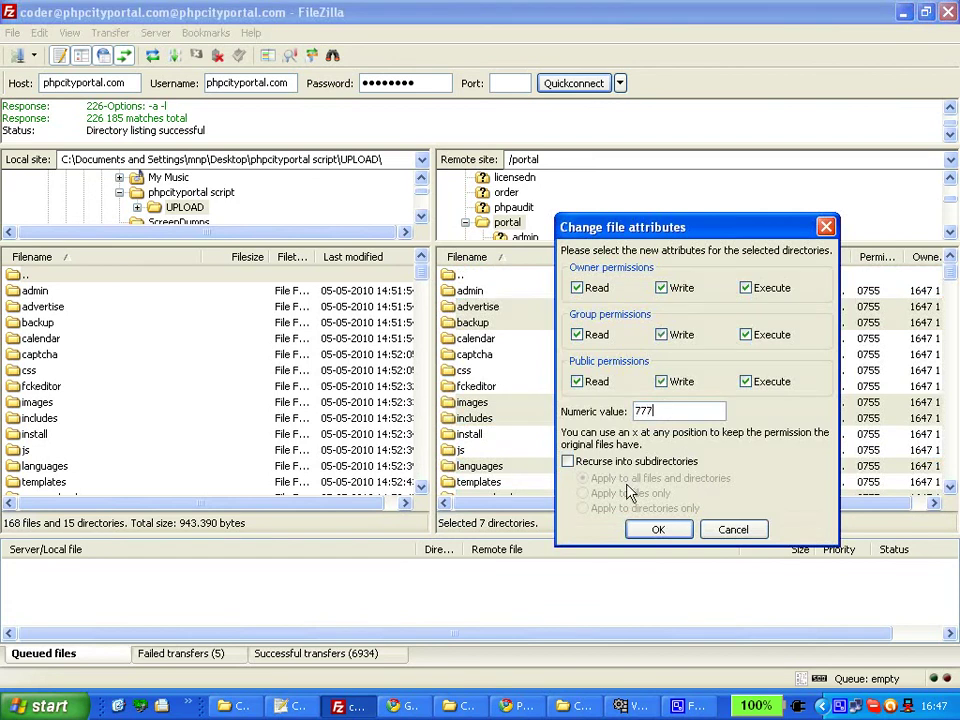
pyautogui.click(567, 462)
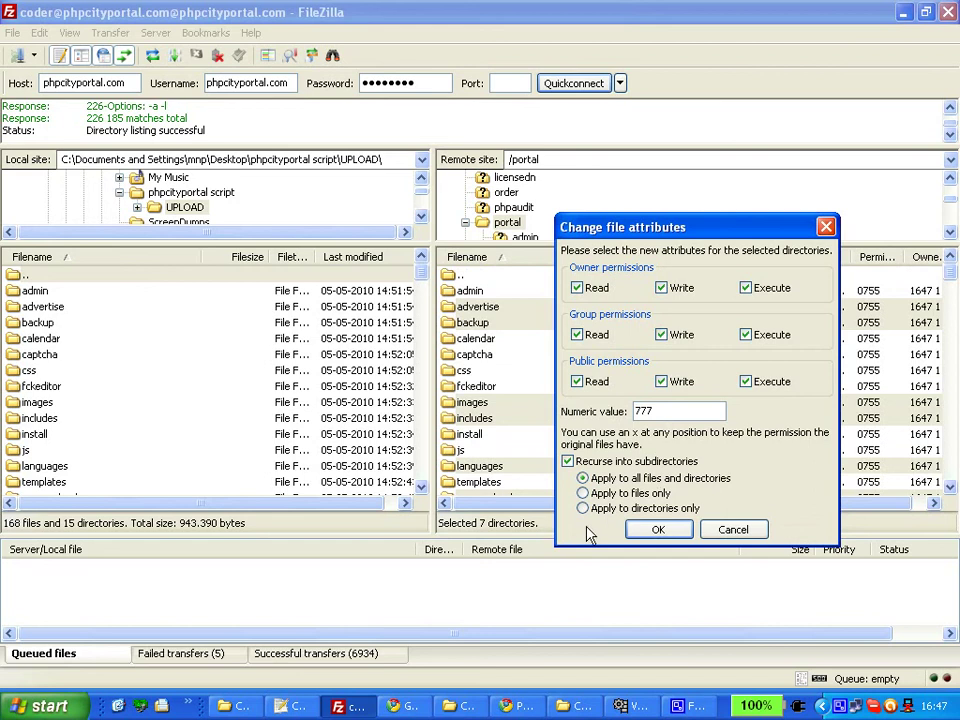
pyautogui.click(591, 508)
pyautogui.click(659, 531)
pyautogui.click(659, 531)
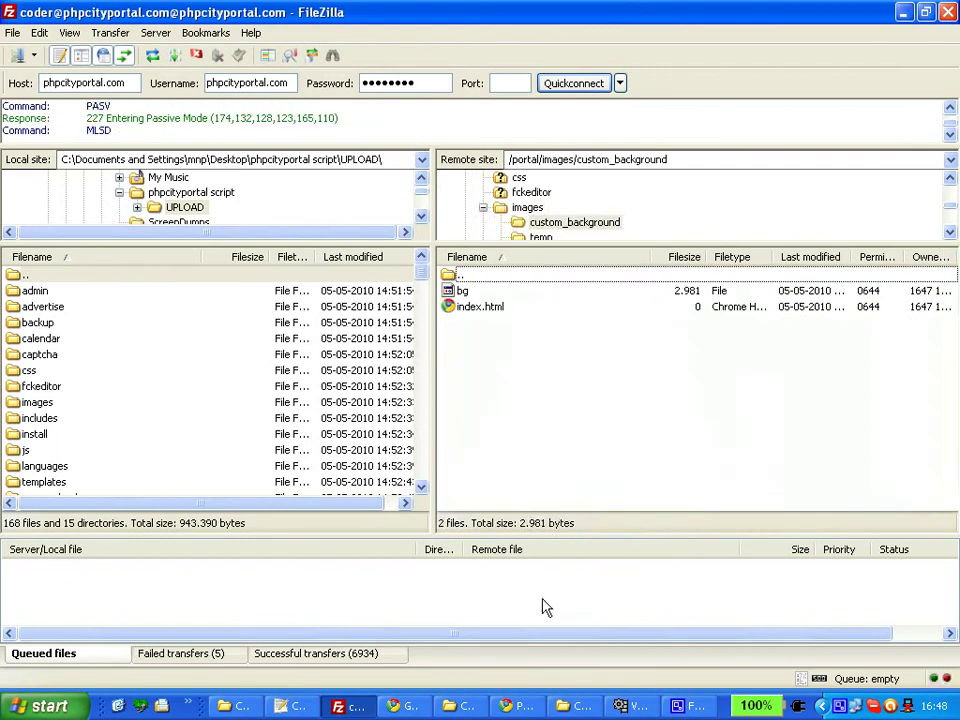
# Reload the installer until every folder shows 0777 in green, then scroll to the database form.
pyautogui.click(517, 705)
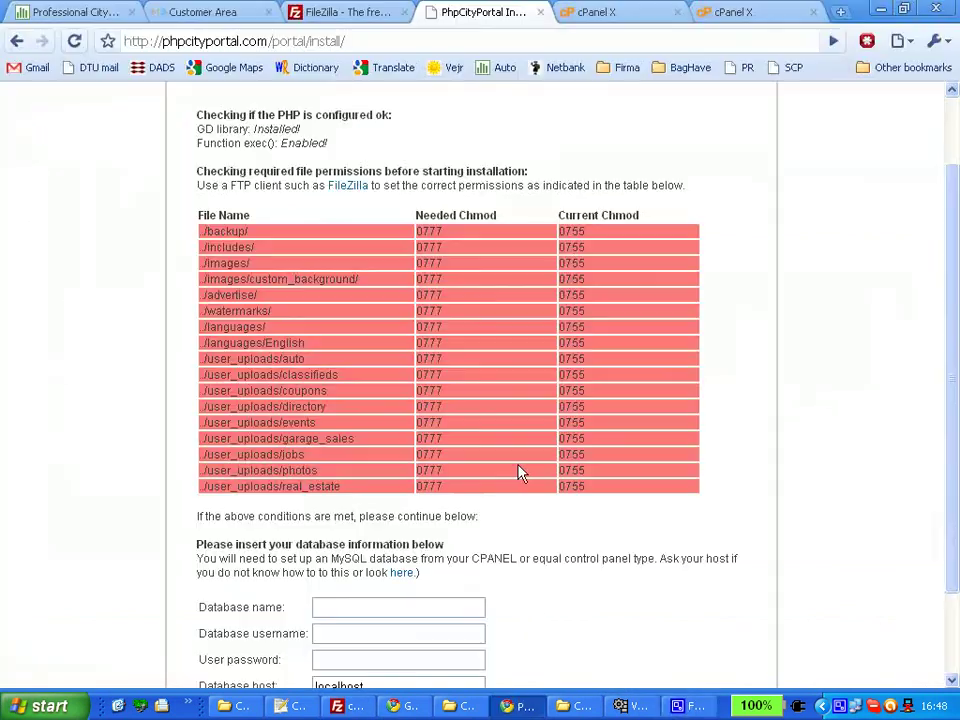
pyautogui.press('F5')
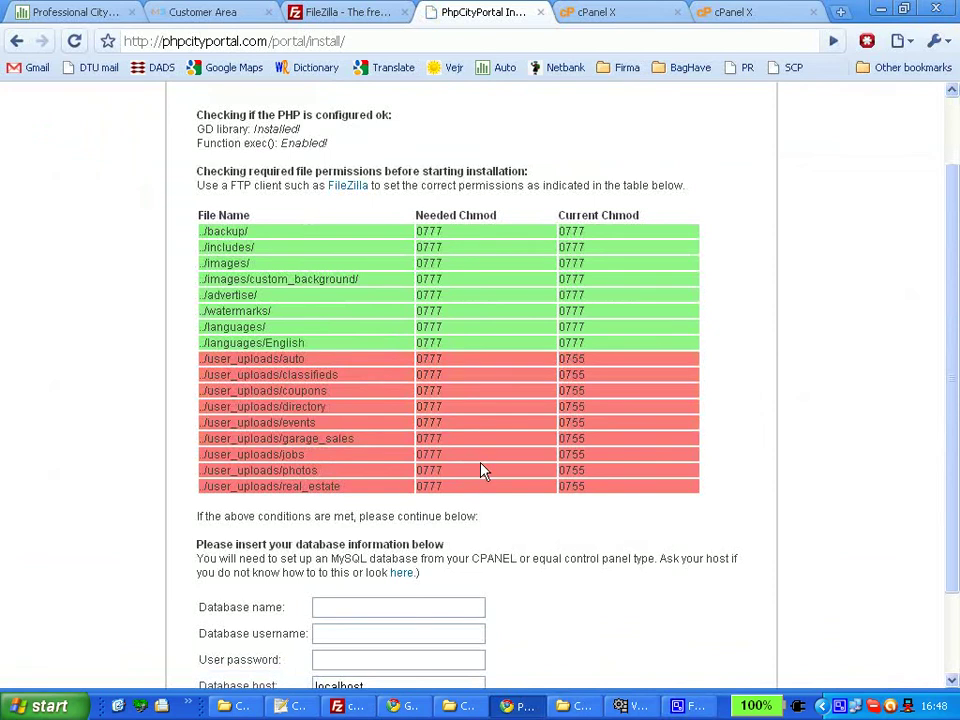
pyautogui.press('F5')
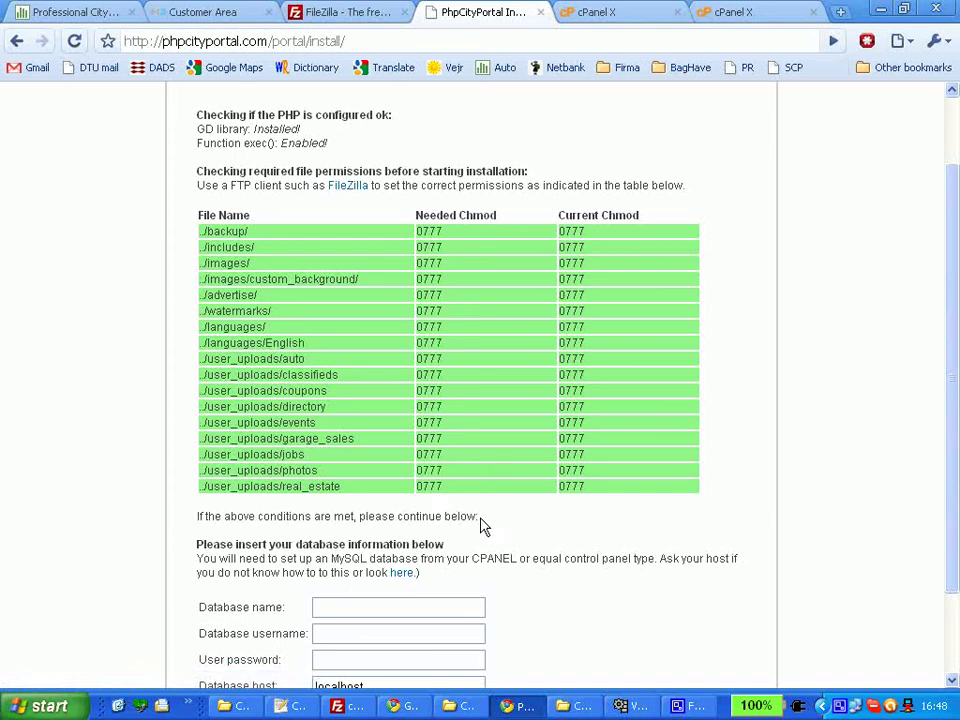
pyautogui.scroll(-2, 540, 522)
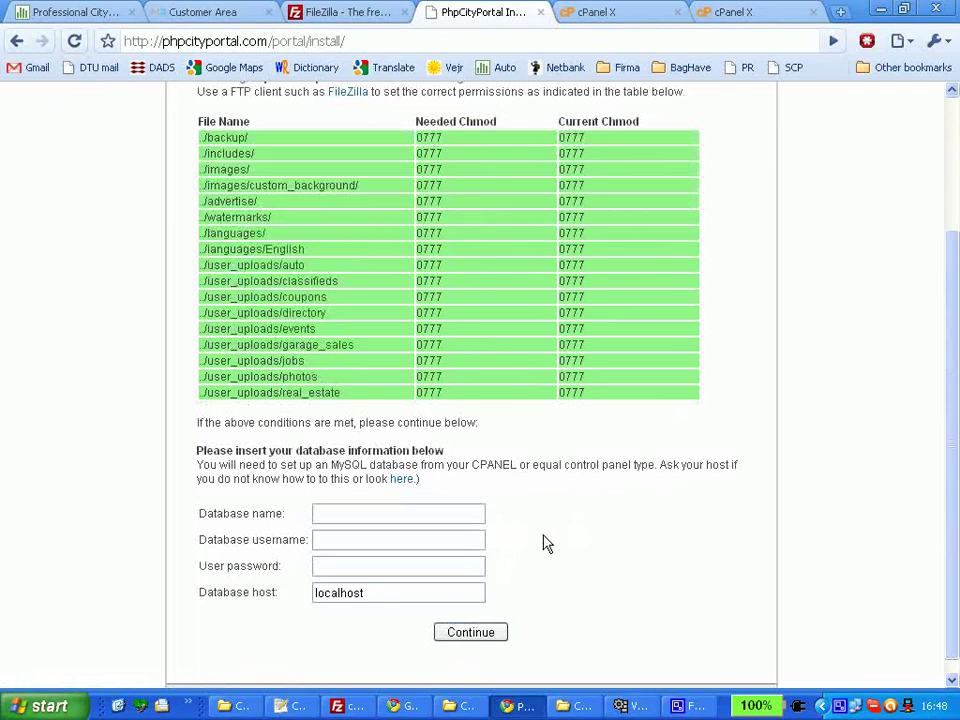
pyautogui.scroll(-1, 540, 540)
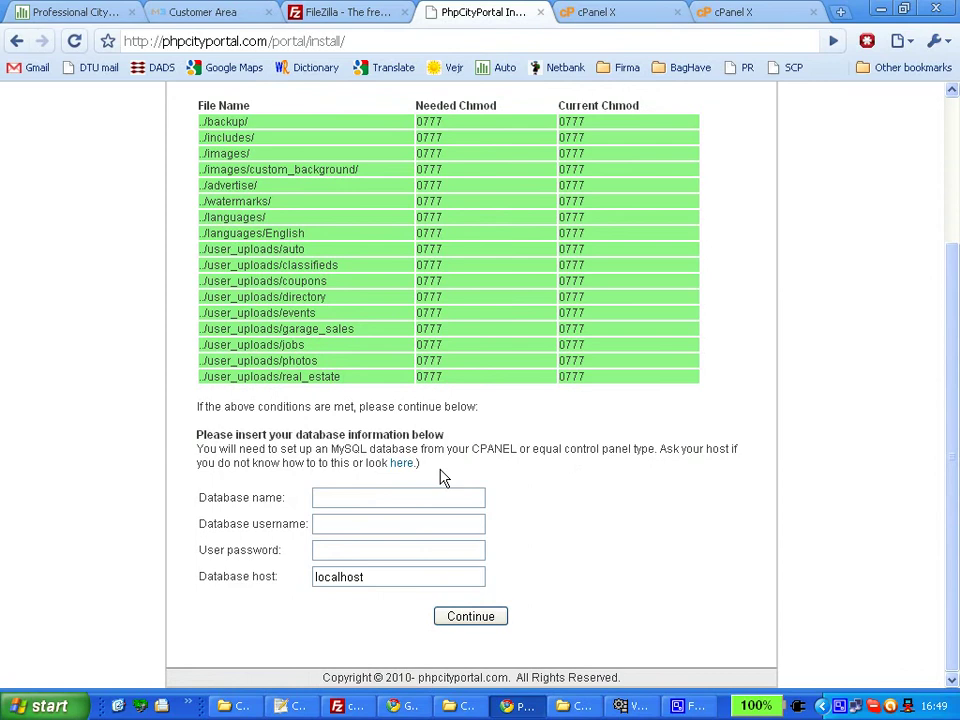
# Copy database name phpcityp_portal from cPanel into the installer's Database name field.
pyautogui.click(608, 16)
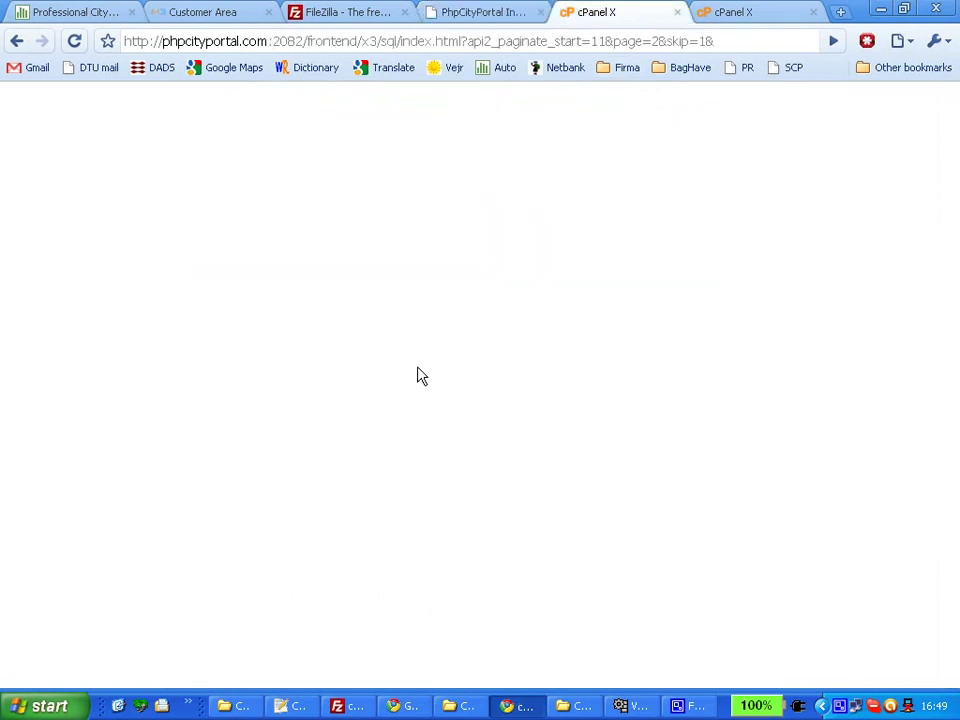
pyautogui.moveTo(947, 275); pyautogui.dragTo(940, 410)
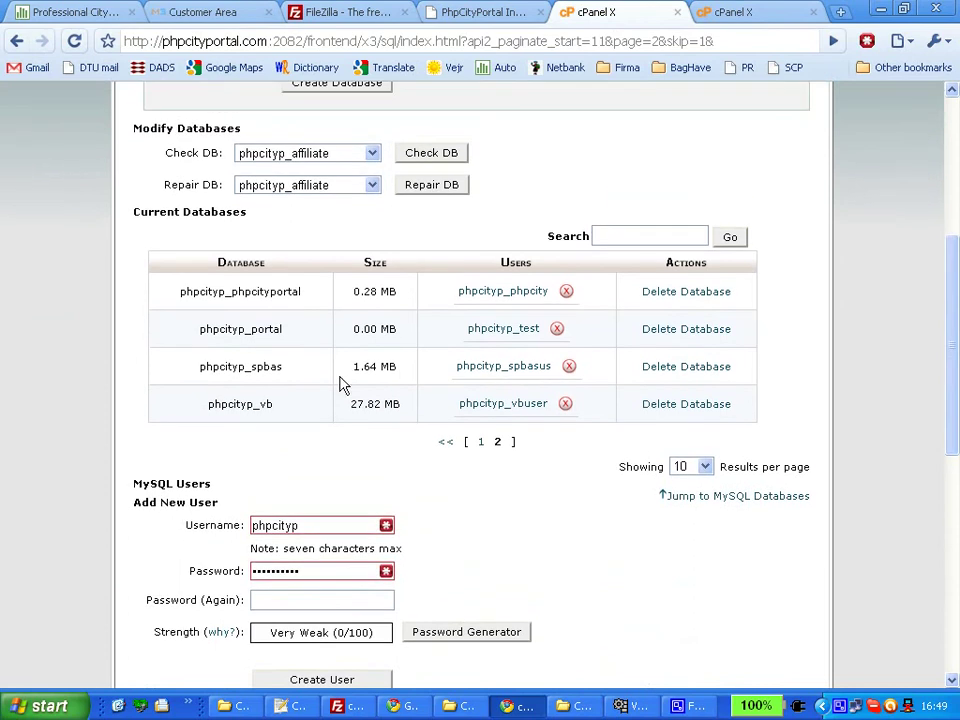
pyautogui.moveTo(283, 329); pyautogui.dragTo(200, 329)
pyautogui.hotkey('ctrl', 'c')
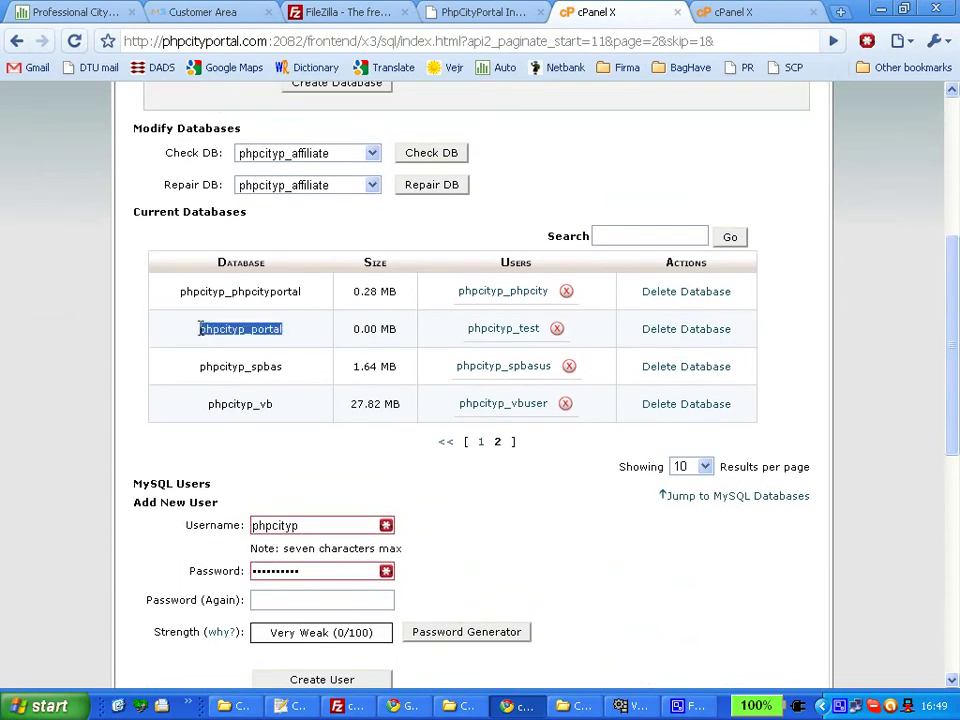
pyautogui.click(476, 12)
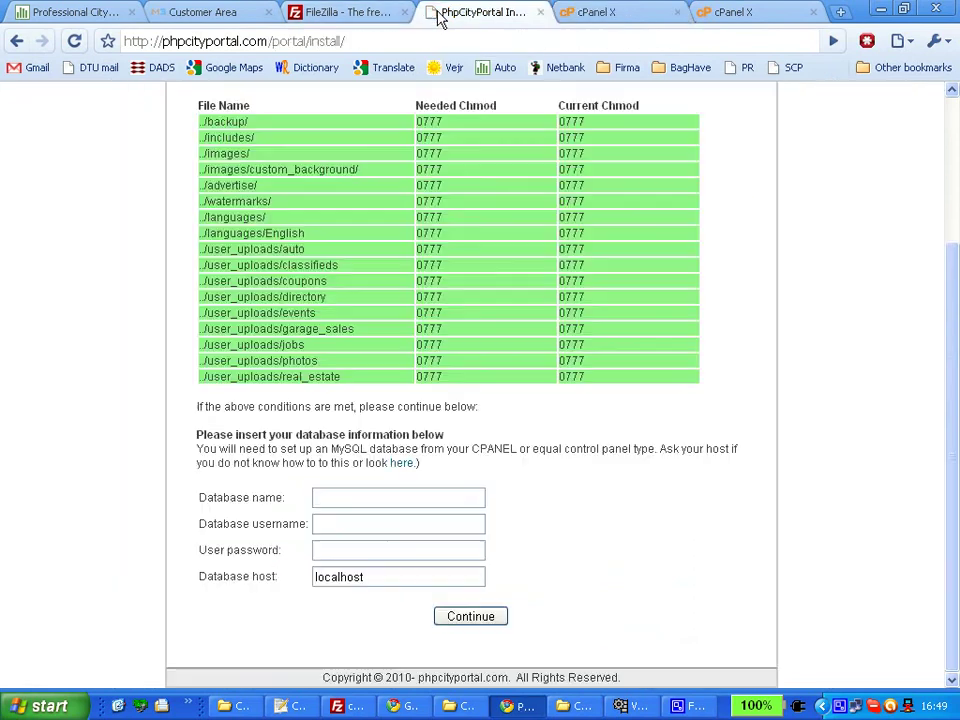
pyautogui.click(381, 500)
pyautogui.hotkey('ctrl', 'v')
pyautogui.press('Down')
# Copy MySQL user phpcityp_test from cPanel into the installer's database username field.
pyautogui.click(600, 14)
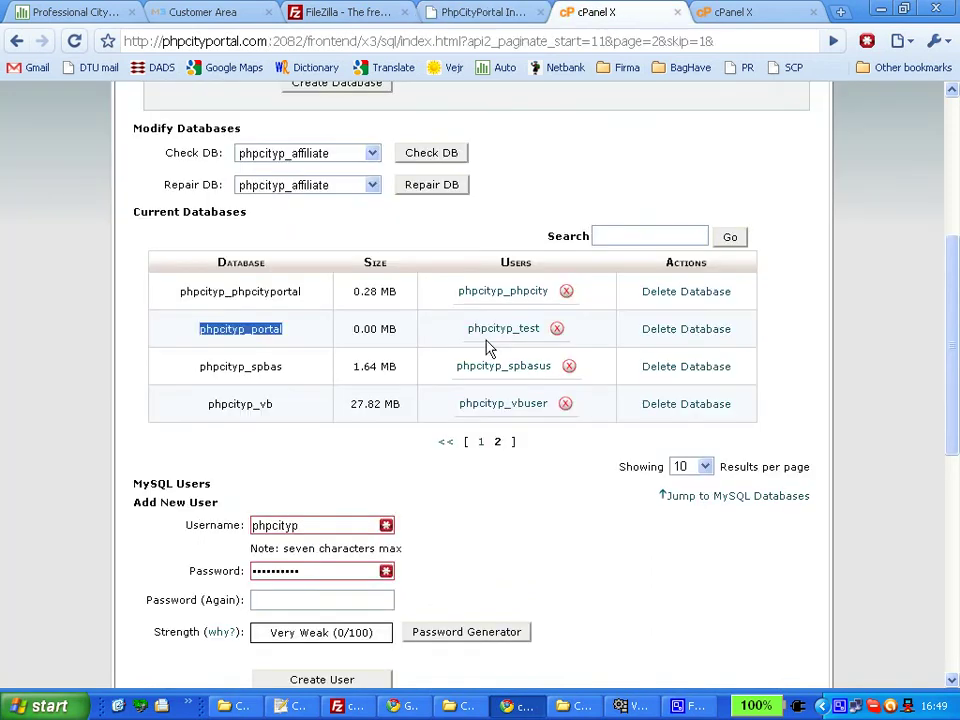
pyautogui.scroll(-5, 418, 521)
pyautogui.scroll(-2, 369, 527)
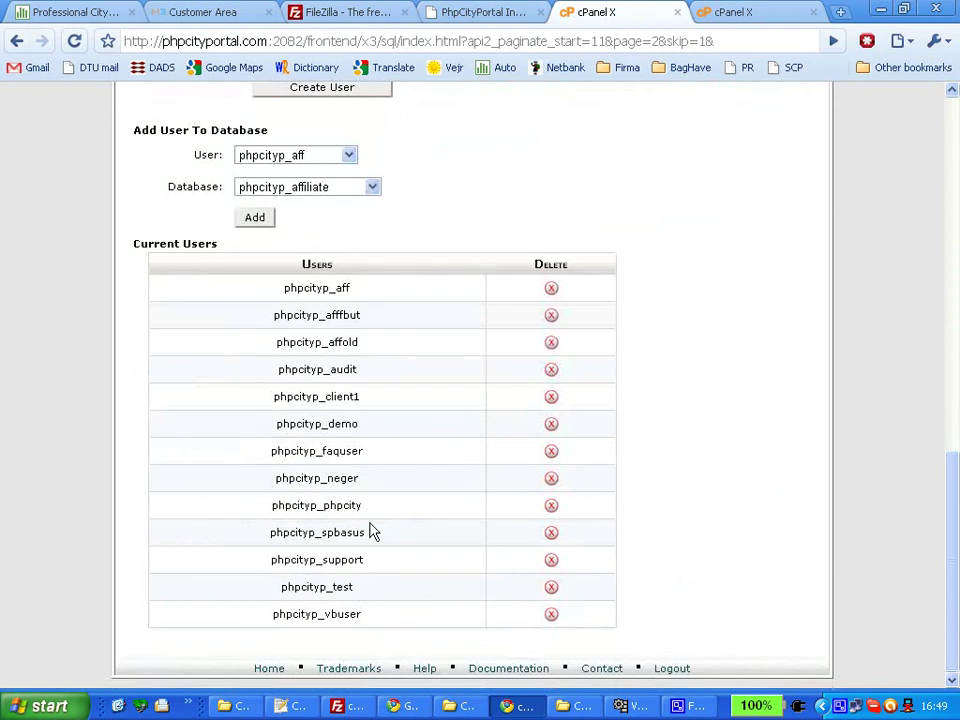
pyautogui.moveTo(360, 595); pyautogui.dragTo(278, 588)
pyautogui.hotkey('ctrl', 'c')
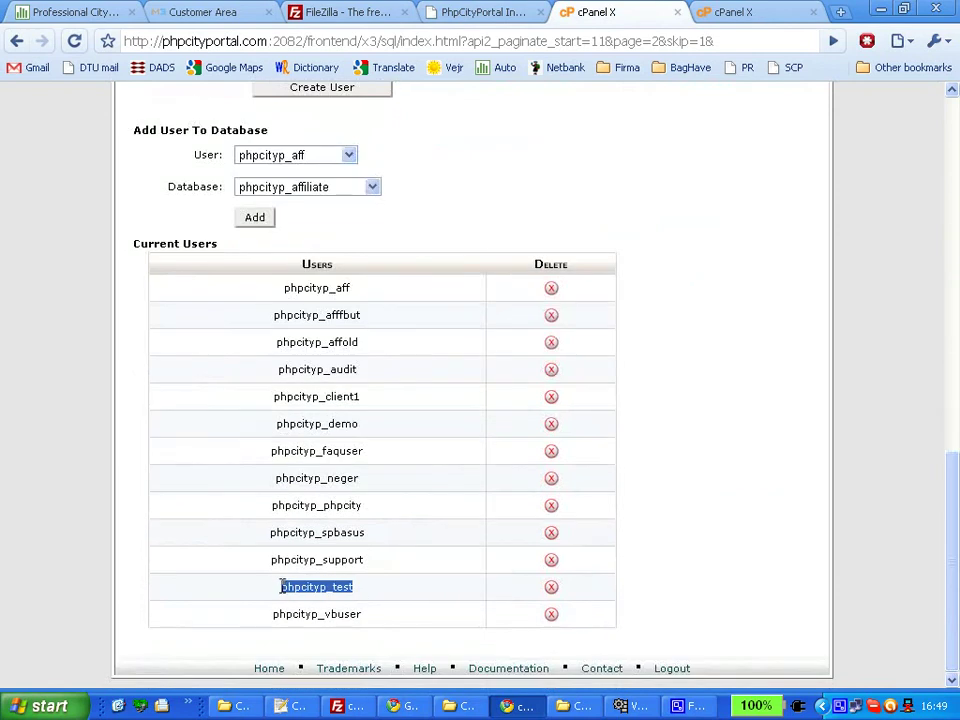
pyautogui.click(500, 14)
pyautogui.press('Tab')
pyautogui.hotkey('ctrl', 'v')
# Enter the database user's password and submit the database details.
pyautogui.click(407, 553)
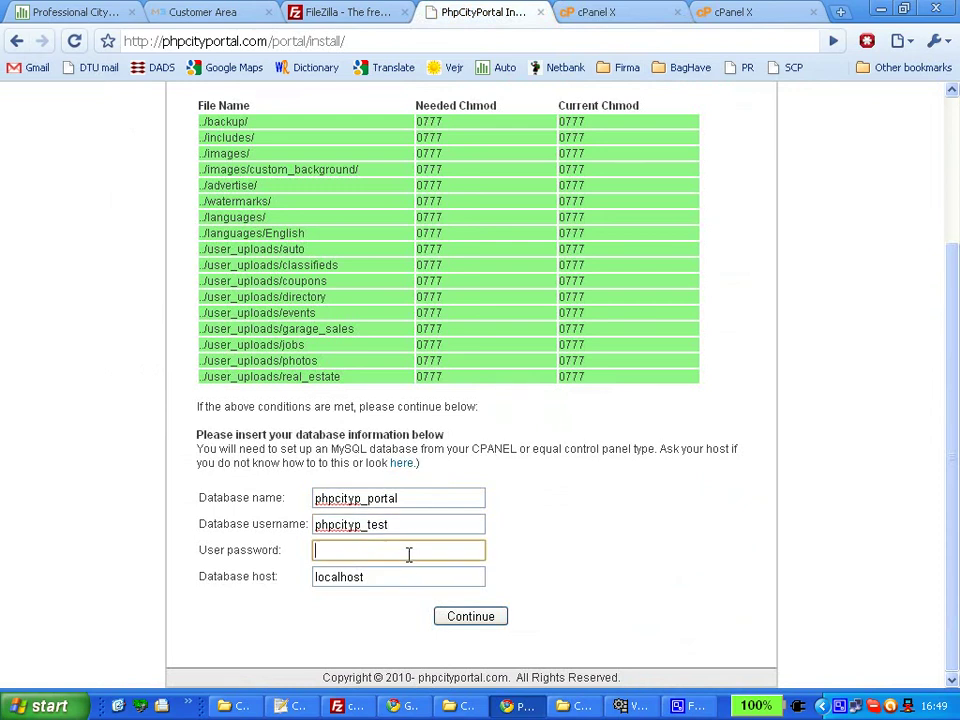
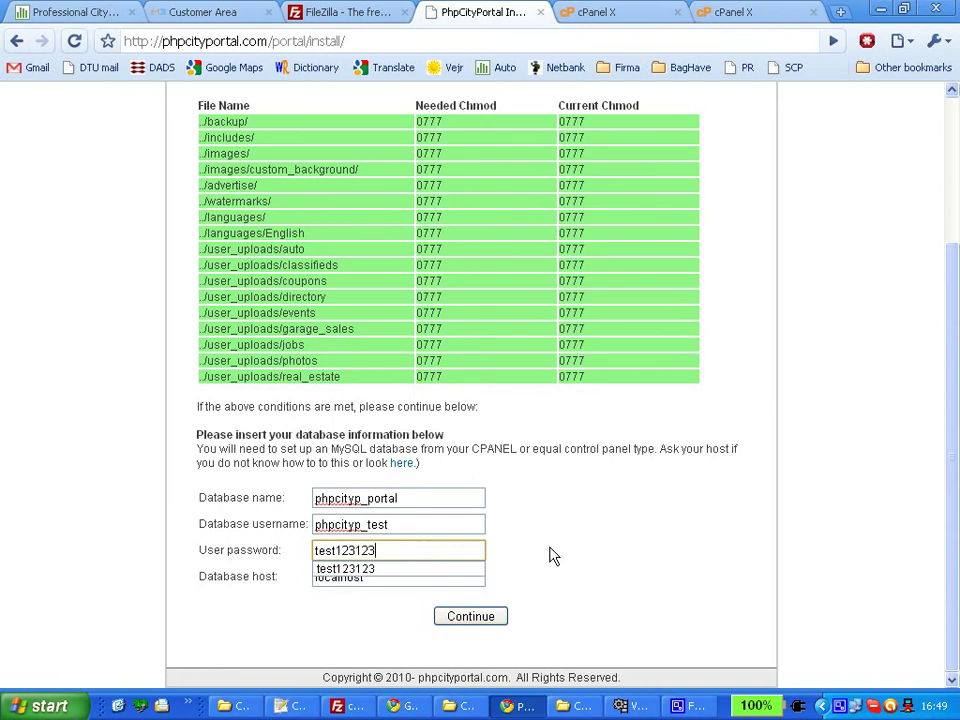
pyautogui.click(549, 544)
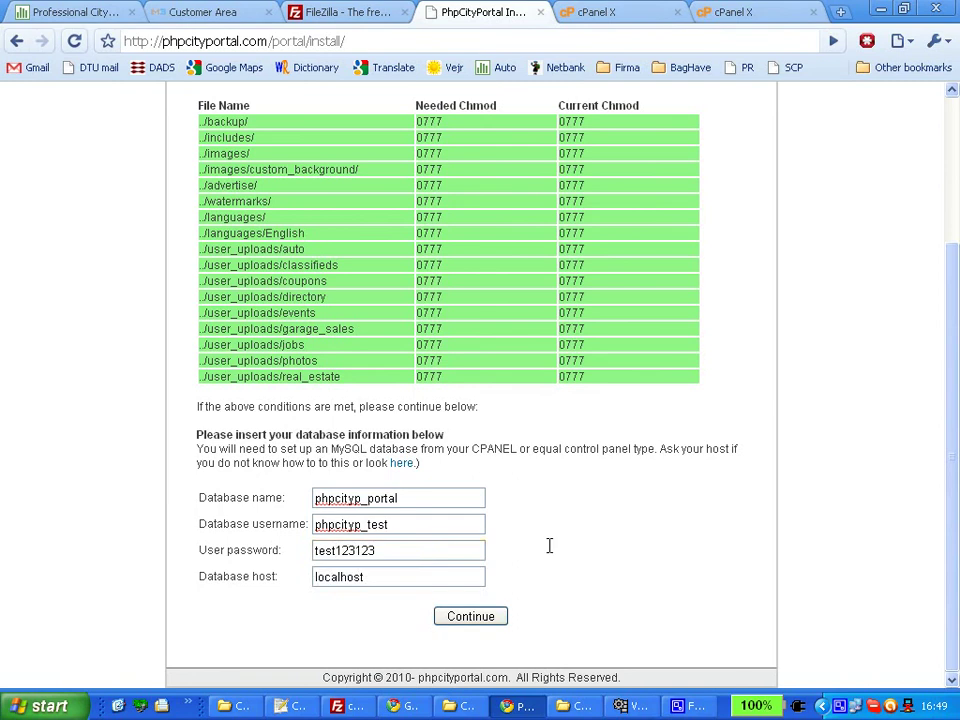
pyautogui.click(480, 625)
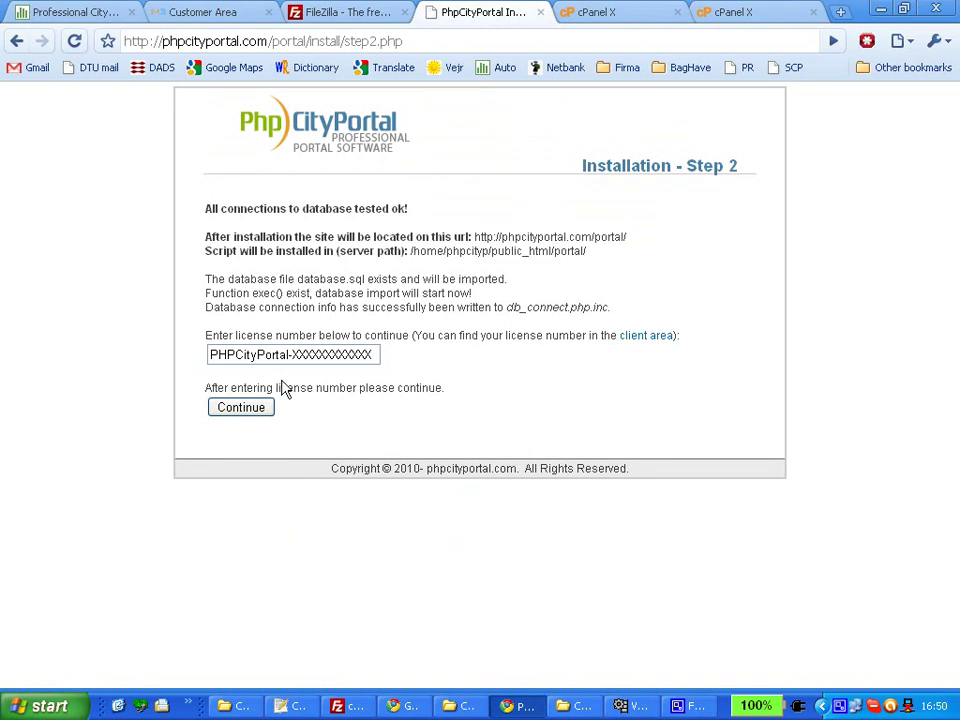
# Copy package 236's first license key from the customer area and select the installer's license field.
pyautogui.click(222, 16)
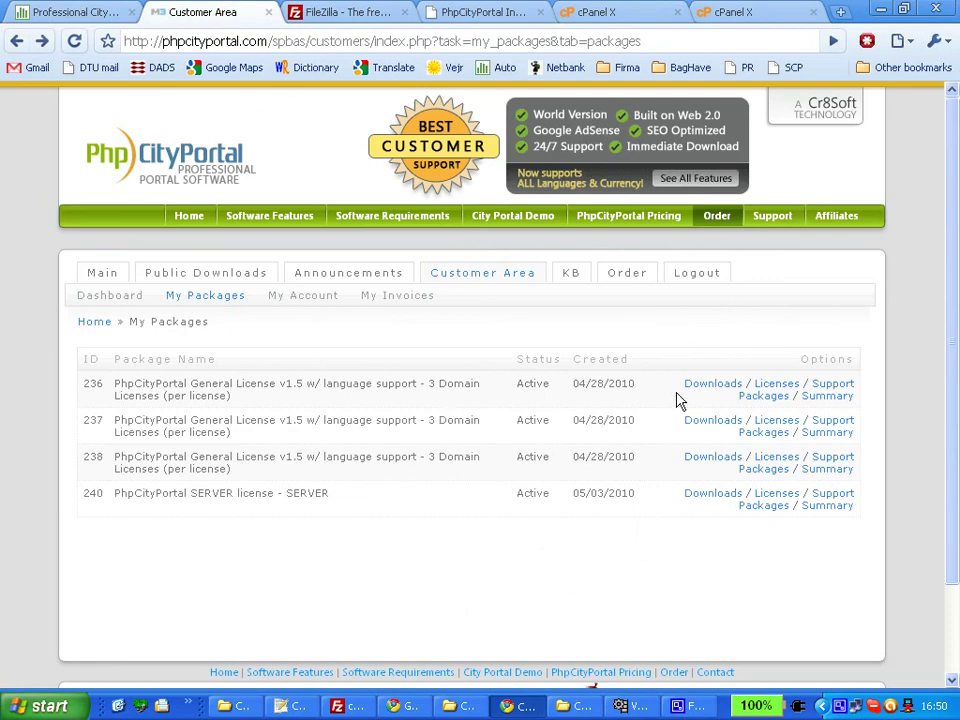
pyautogui.click(777, 386)
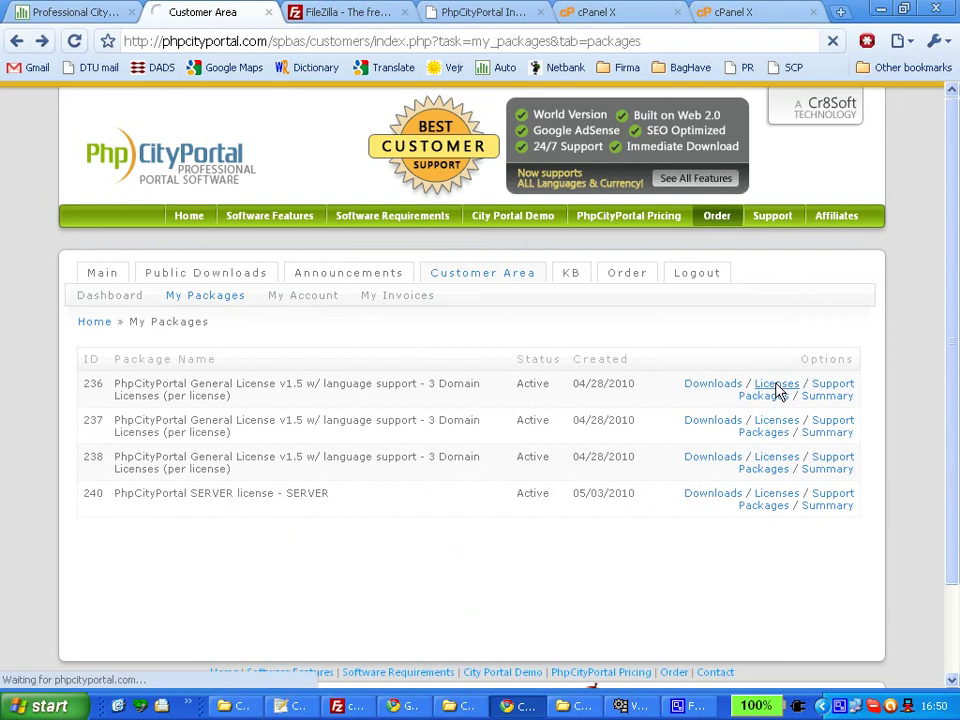
pyautogui.moveTo(262, 462); pyautogui.dragTo(285, 468)
pyautogui.hotkey('ctrl', 'c')
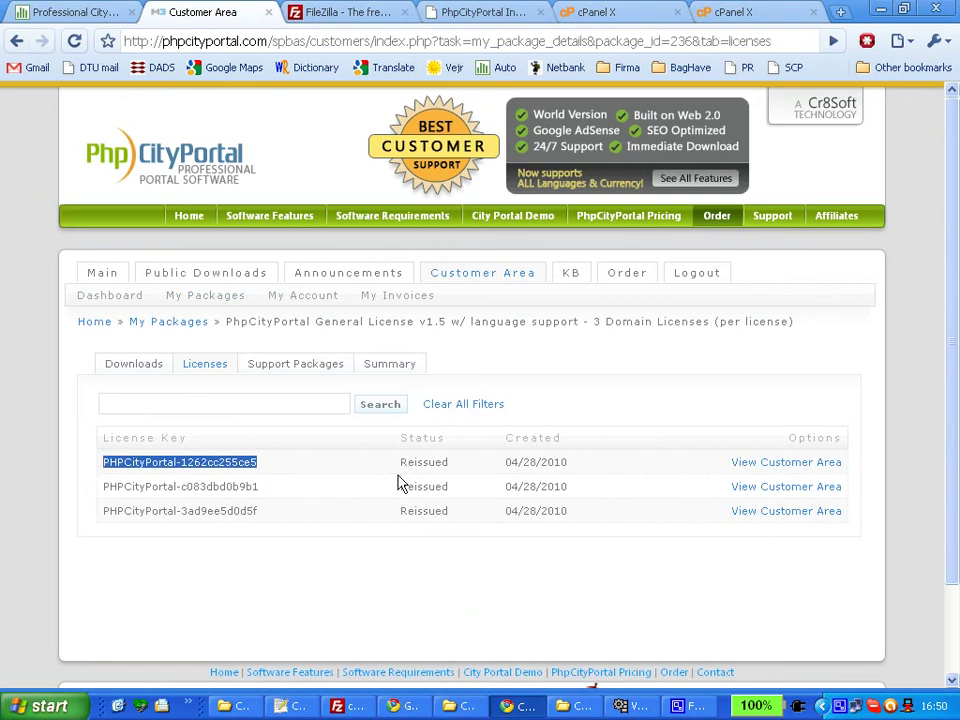
pyautogui.doubleClick(436, 462)
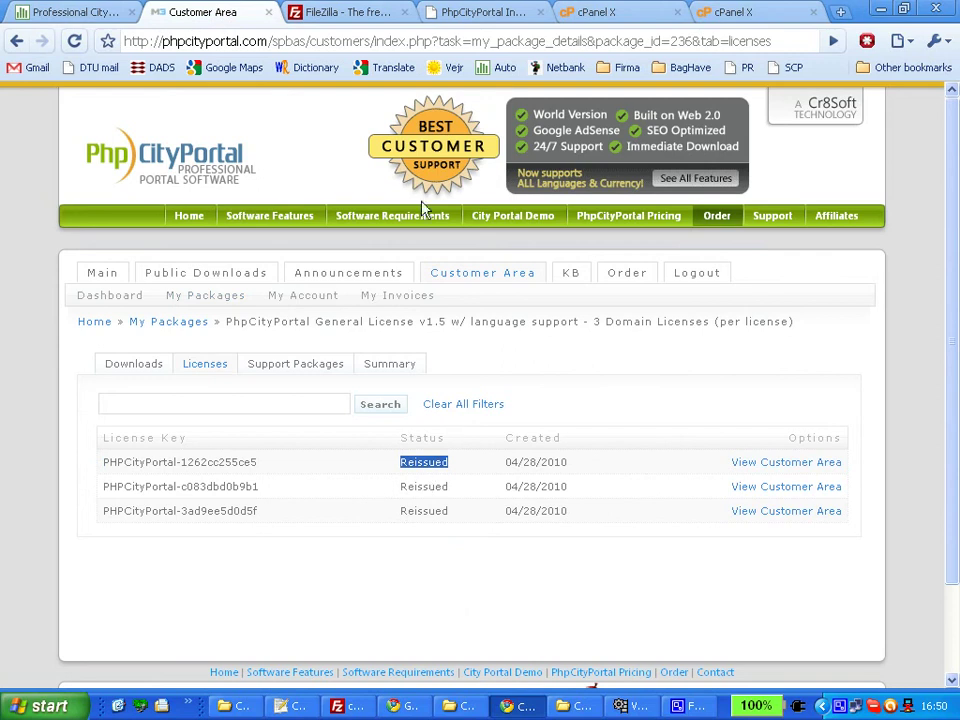
pyautogui.click(485, 13)
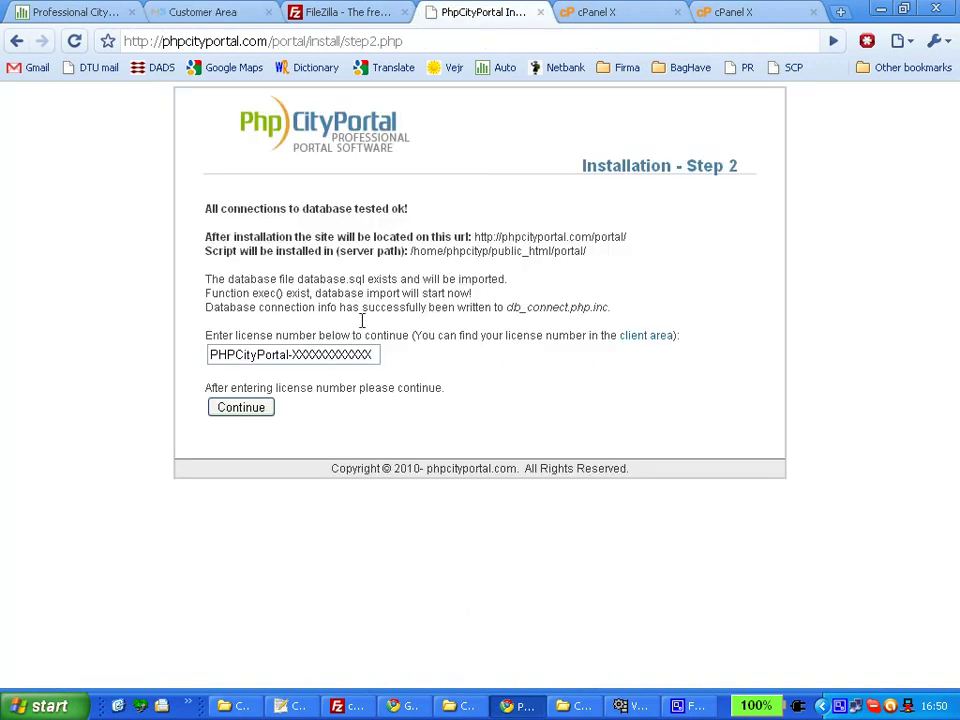
pyautogui.tripleClick(343, 352)
# Paste the license key to finish installing, note the portal and admin addresses and login, then return to FileZilla.
pyautogui.hotkey('ctrl', 'v')
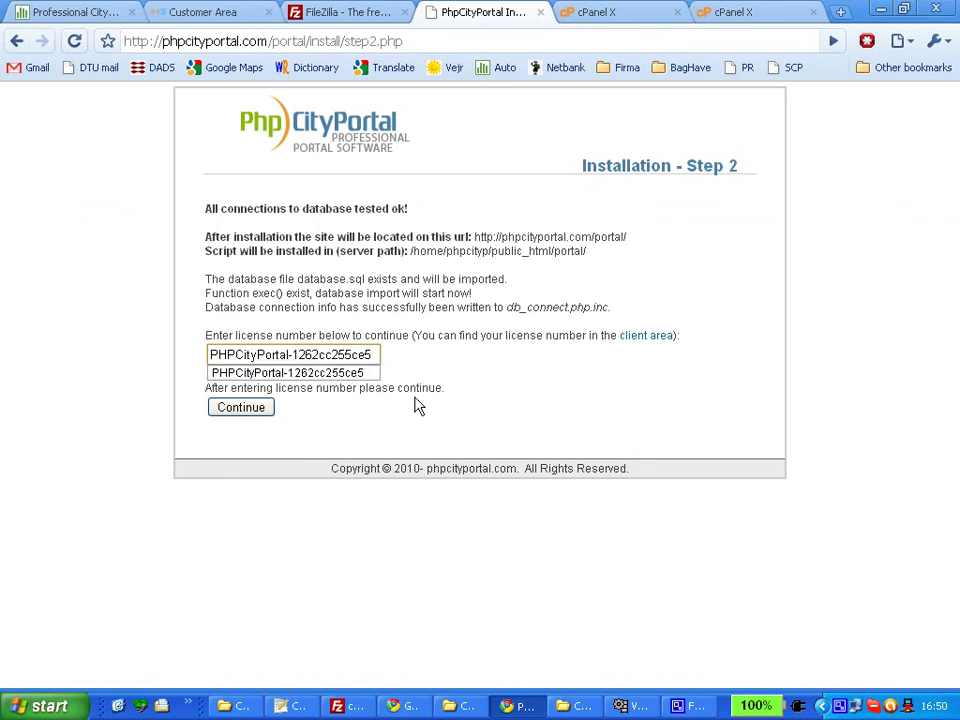
pyautogui.click(253, 410)
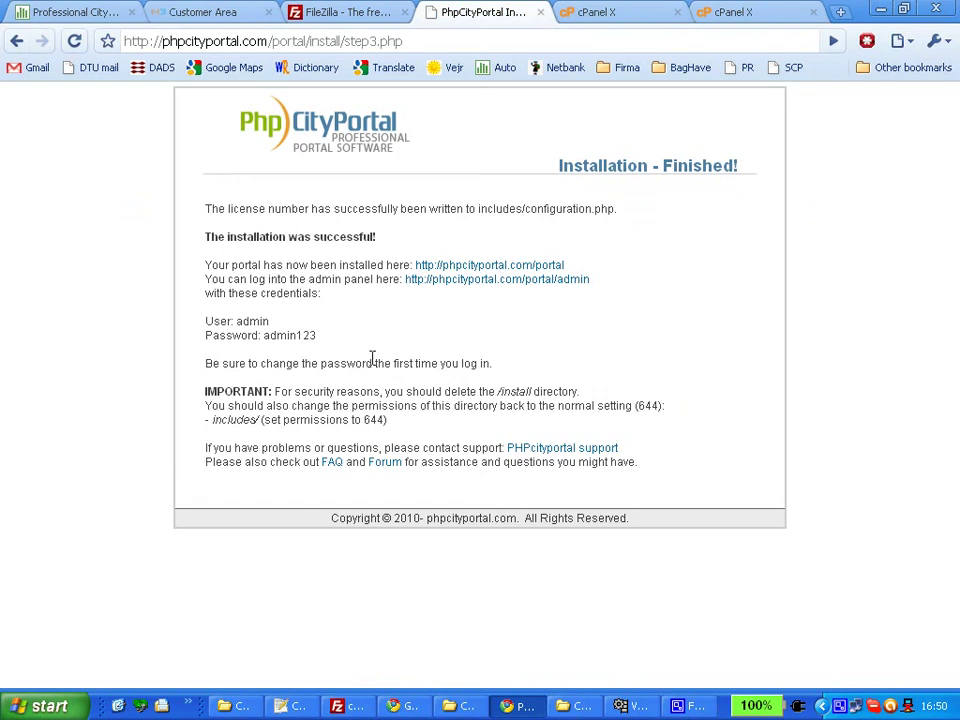
pyautogui.moveTo(566, 267); pyautogui.dragTo(412, 262)
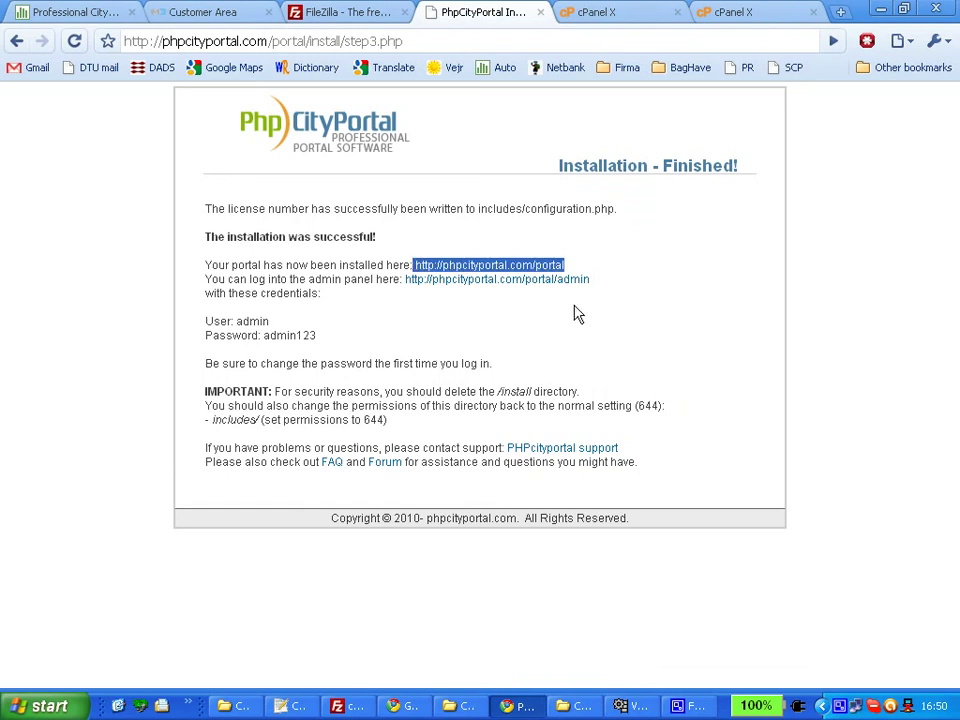
pyautogui.click(603, 289)
pyautogui.moveTo(603, 289); pyautogui.dragTo(404, 281)
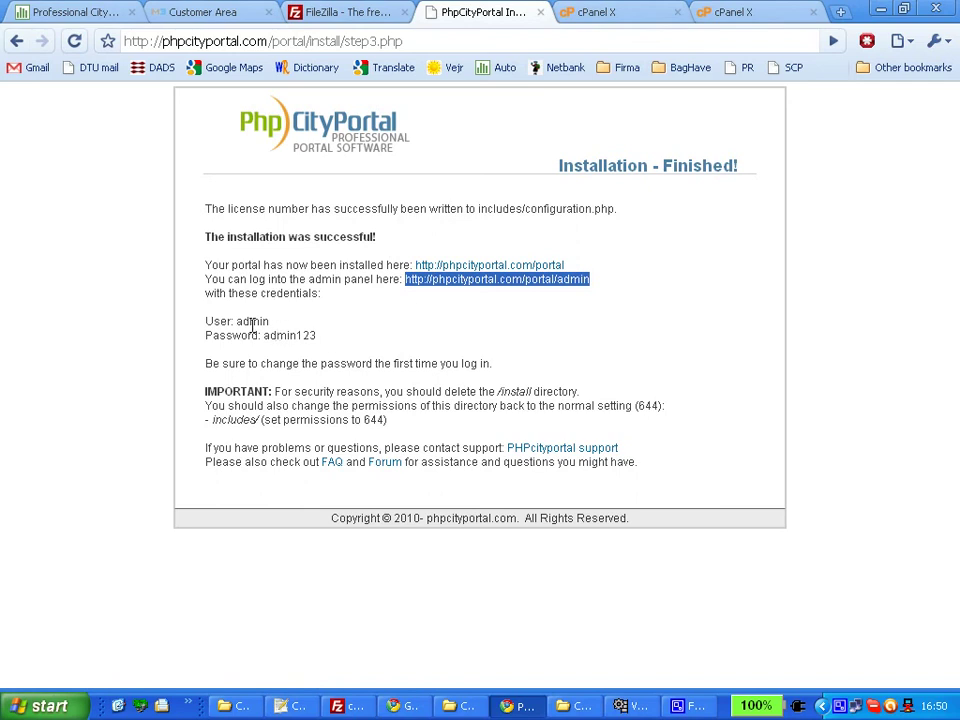
pyautogui.moveTo(237, 320); pyautogui.dragTo(268, 333)
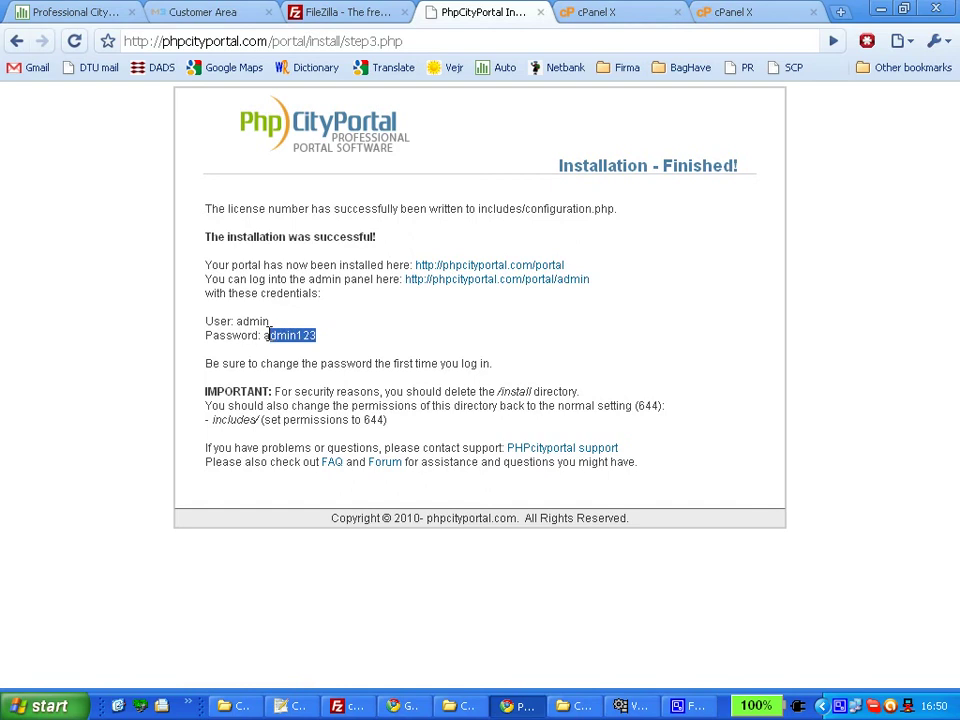
pyautogui.click(264, 335)
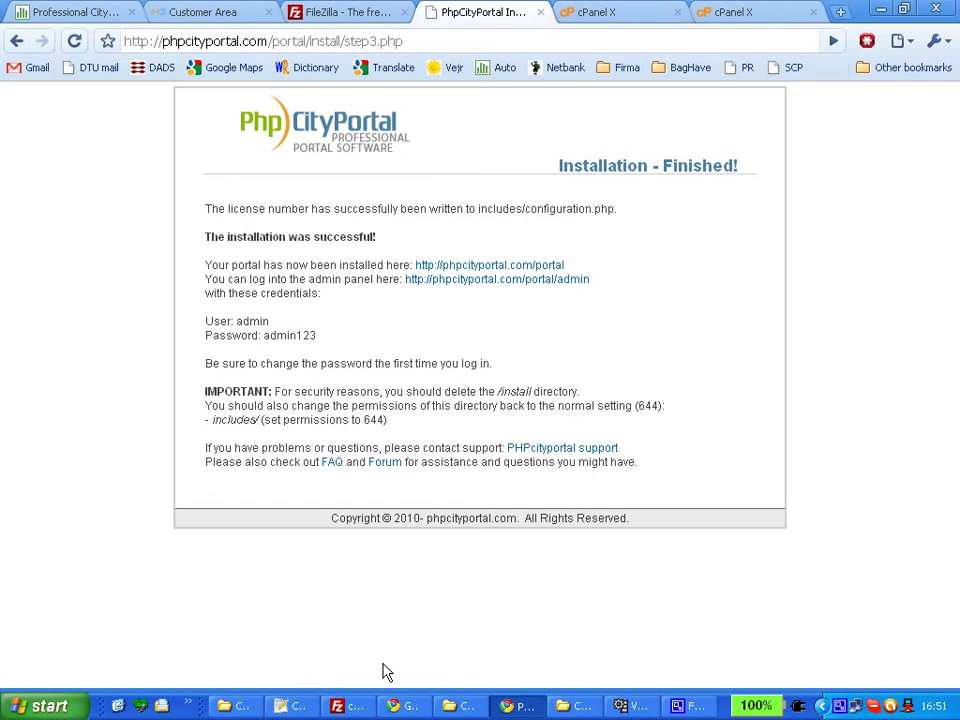
pyautogui.click(352, 705)
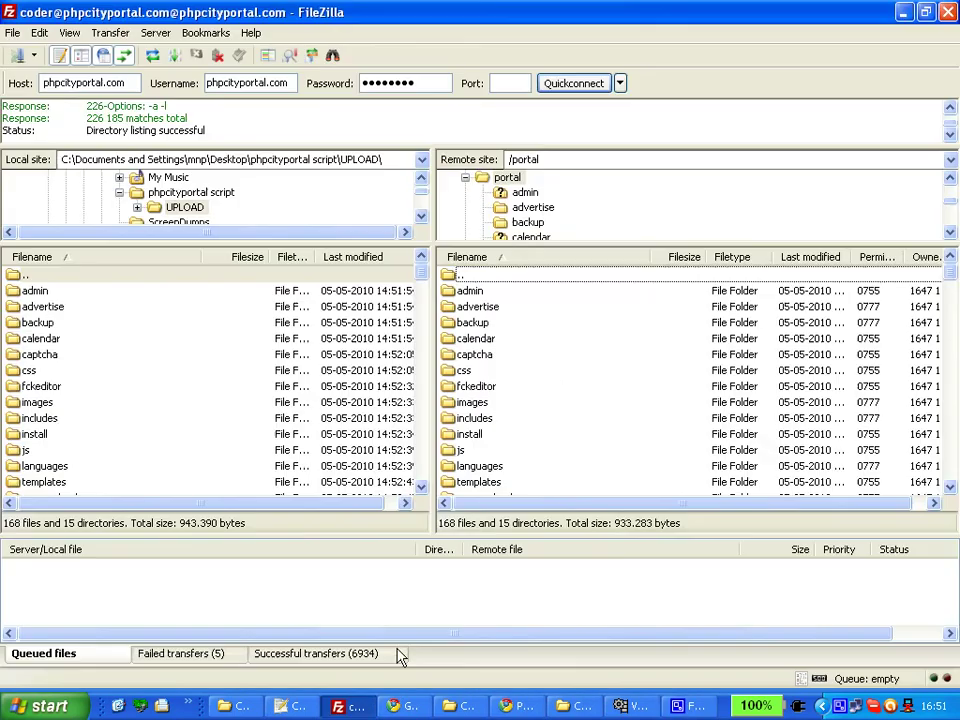
# Delete the remote install folder.
pyautogui.click(514, 438)
pyautogui.press('Delete')
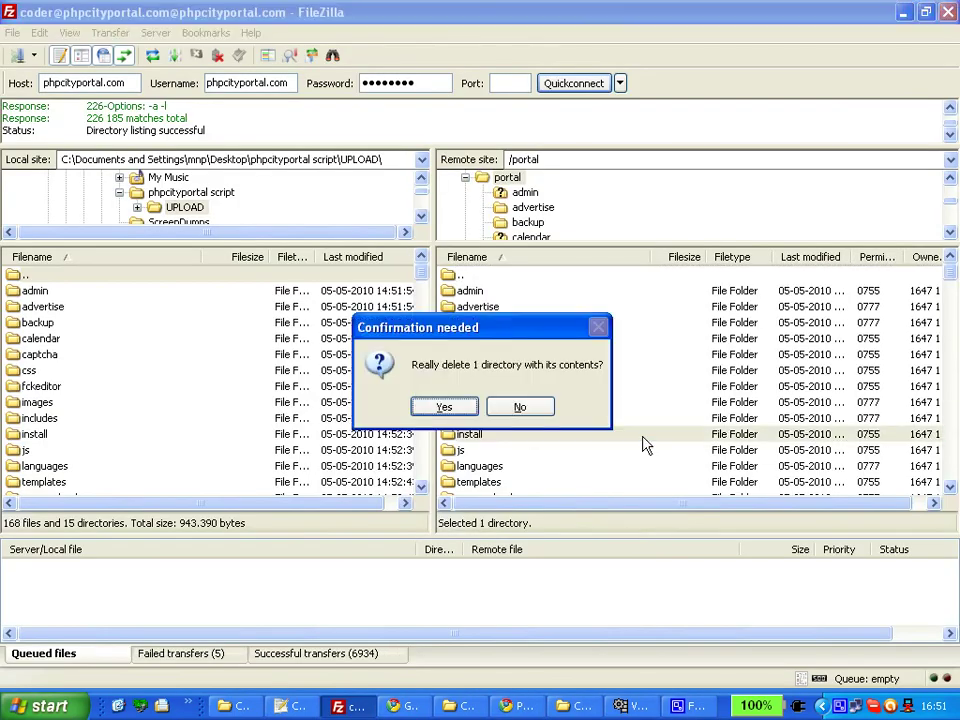
pyautogui.click(440, 408)
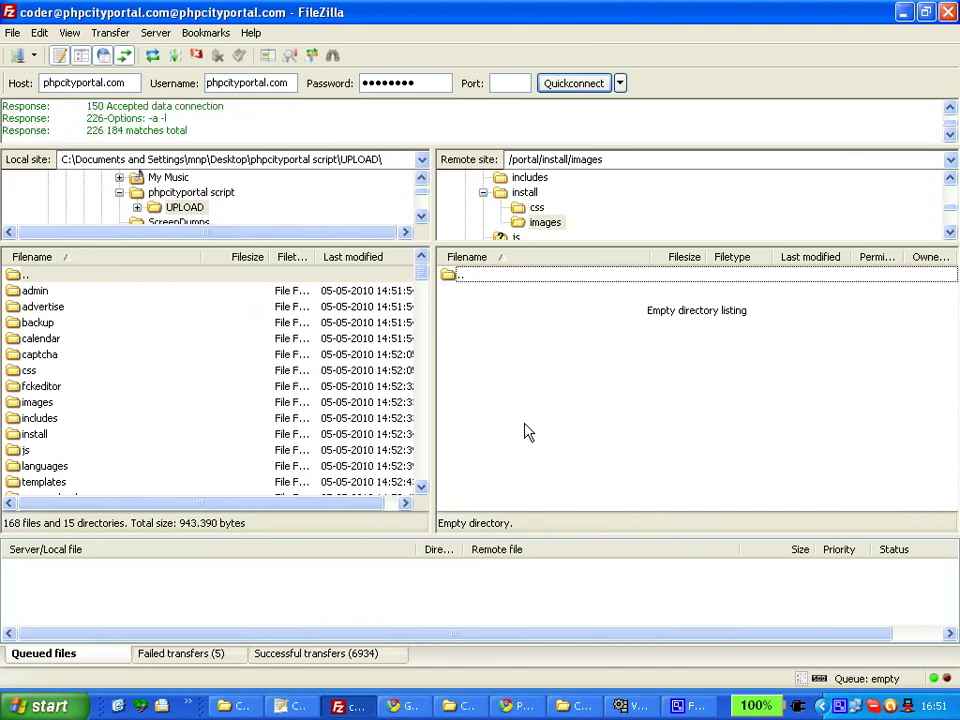
# Change the includes folder's permissions to 755.
pyautogui.rightClick(480, 420)
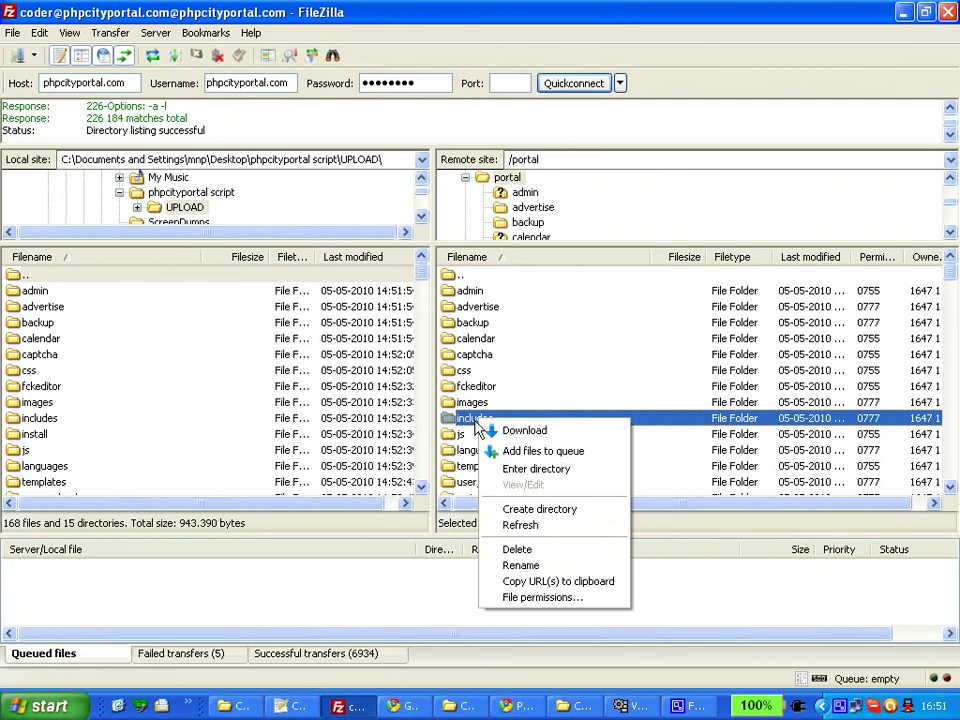
pyautogui.click(517, 598)
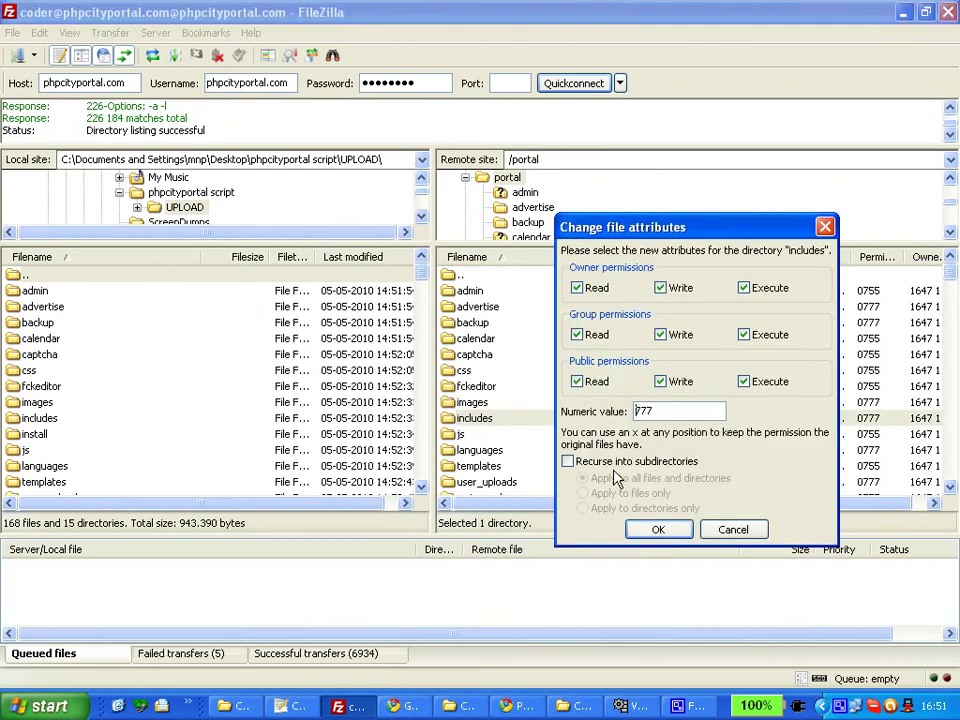
pyautogui.doubleClick(662, 405)
pyautogui.write('755')
pyautogui.click(658, 530)
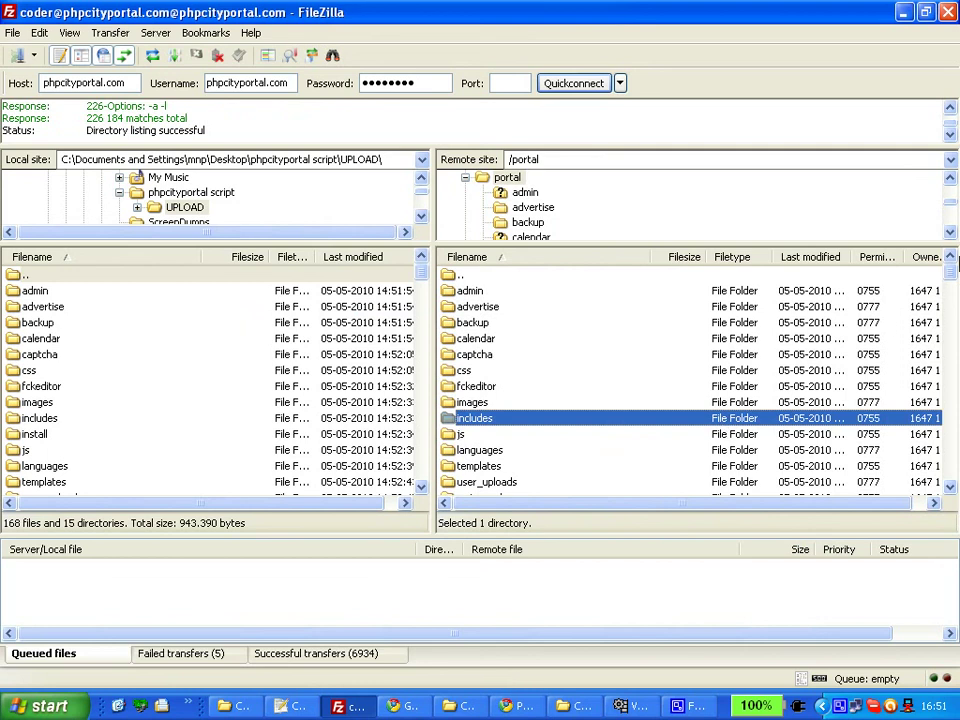
pyautogui.moveTo(953, 283); pyautogui.dragTo(953, 486)
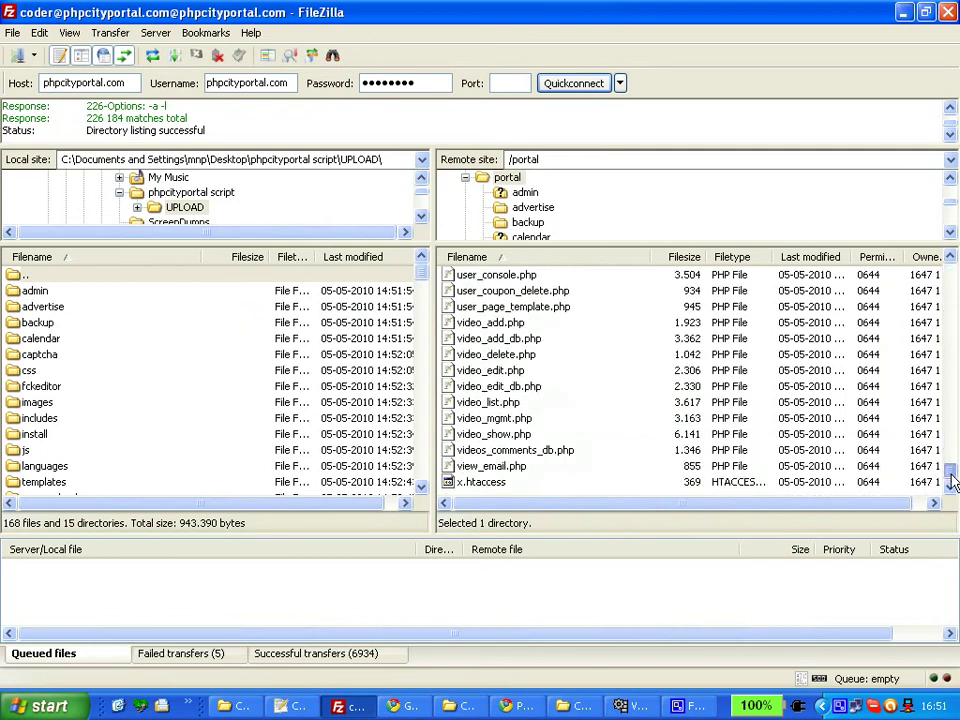
# Download the remote /portal x.htaccess file and open it in Notepad++ for editing.
pyautogui.click(485, 483)
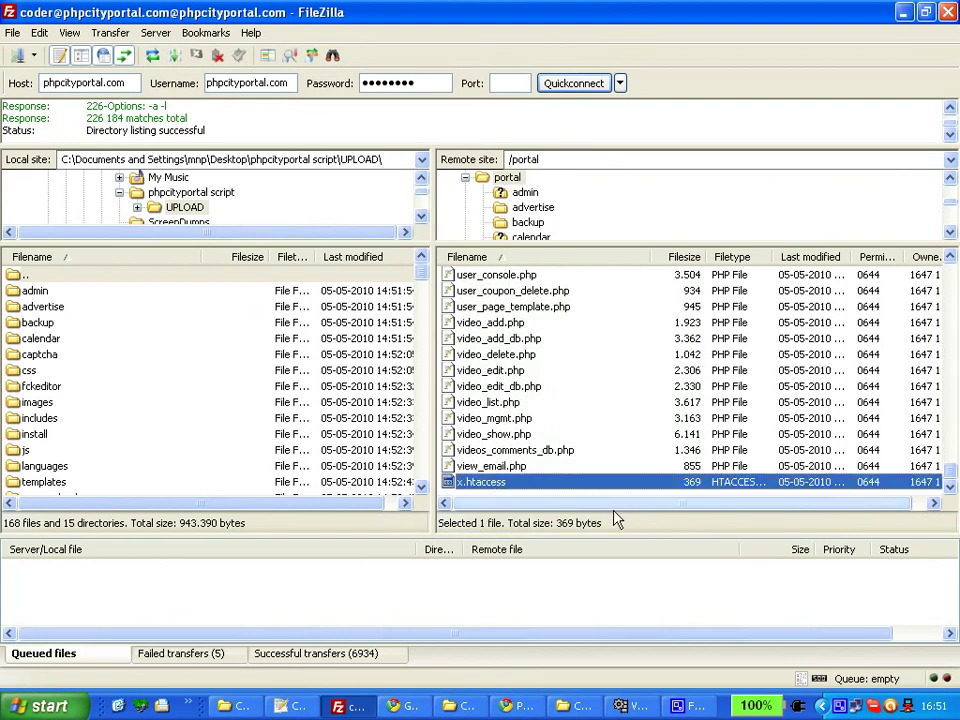
pyautogui.rightClick(495, 490)
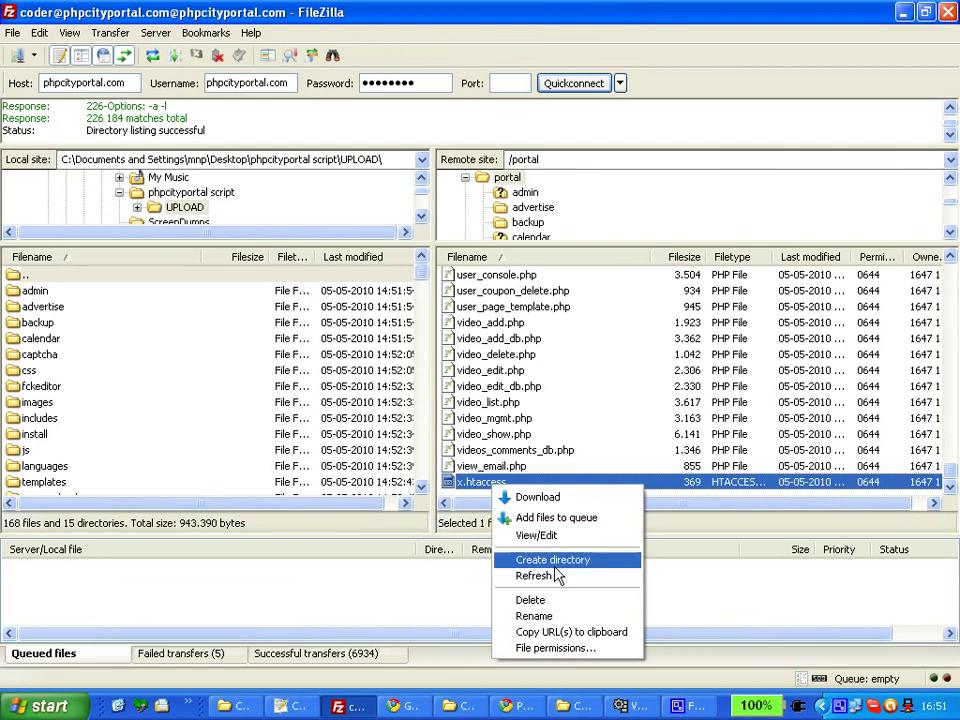
pyautogui.click(553, 540)
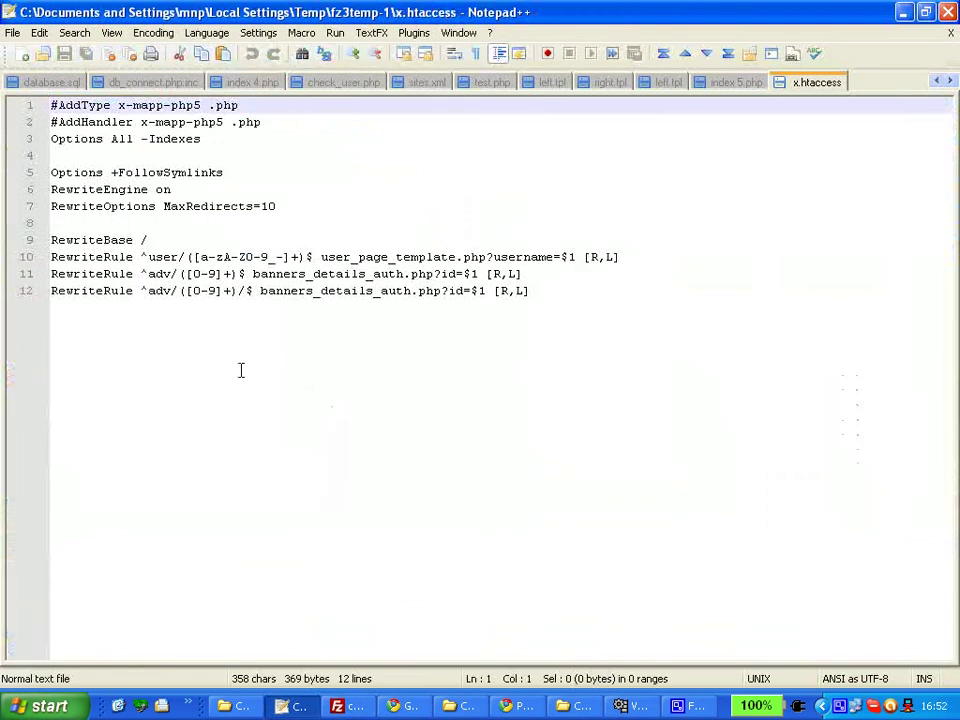
# Change line 9 of x.htaccess to 'RewriteBase /portal/' and save the file.
pyautogui.click(273, 243)
pyautogui.write('portal')
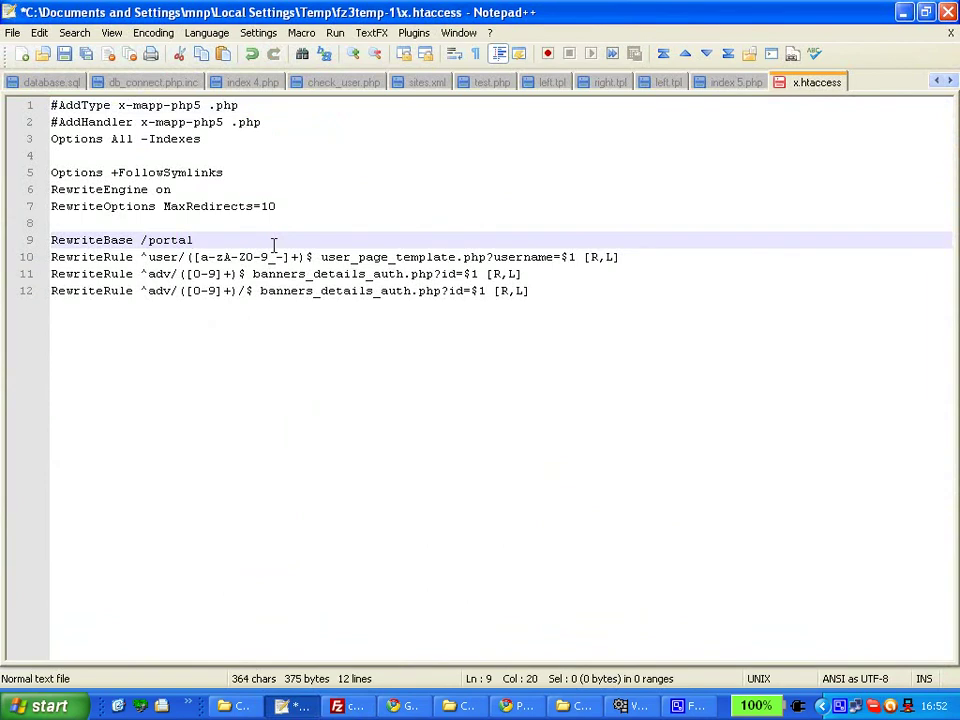
pyautogui.write('/')
pyautogui.hotkey('ctrl', 's')
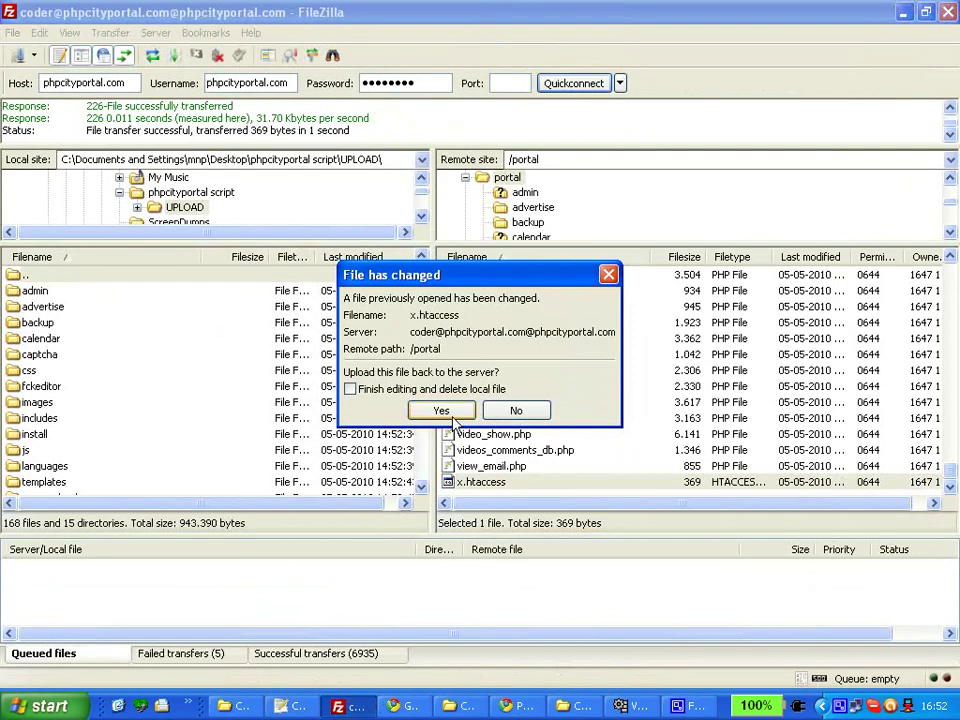
# Upload the edited file and rename the remote x.htaccess to .htaccess.
pyautogui.click(439, 407)
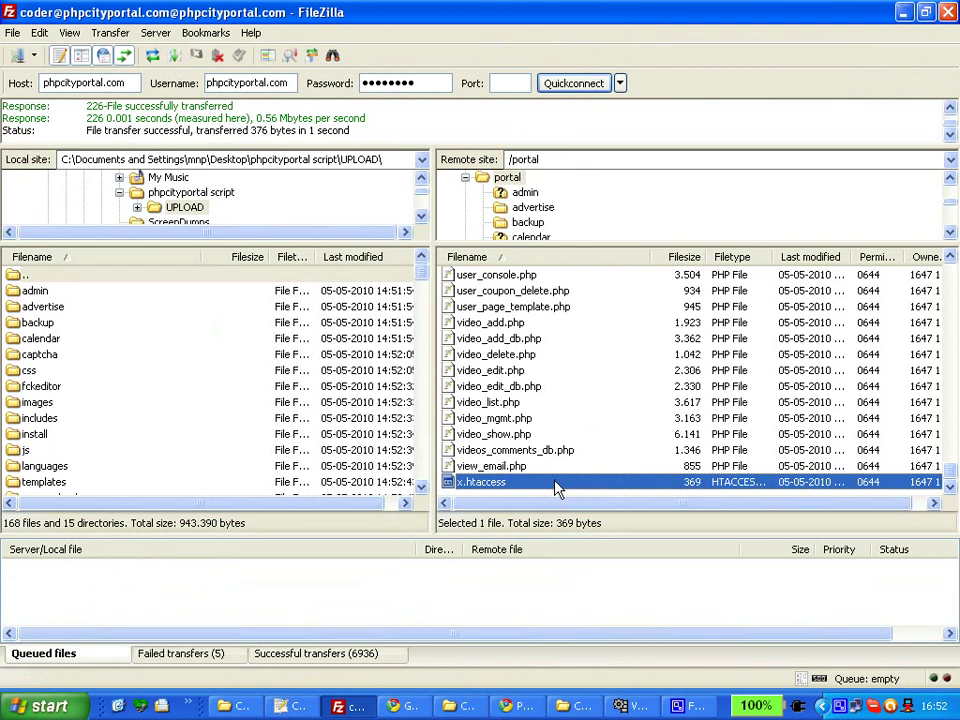
pyautogui.click(557, 487)
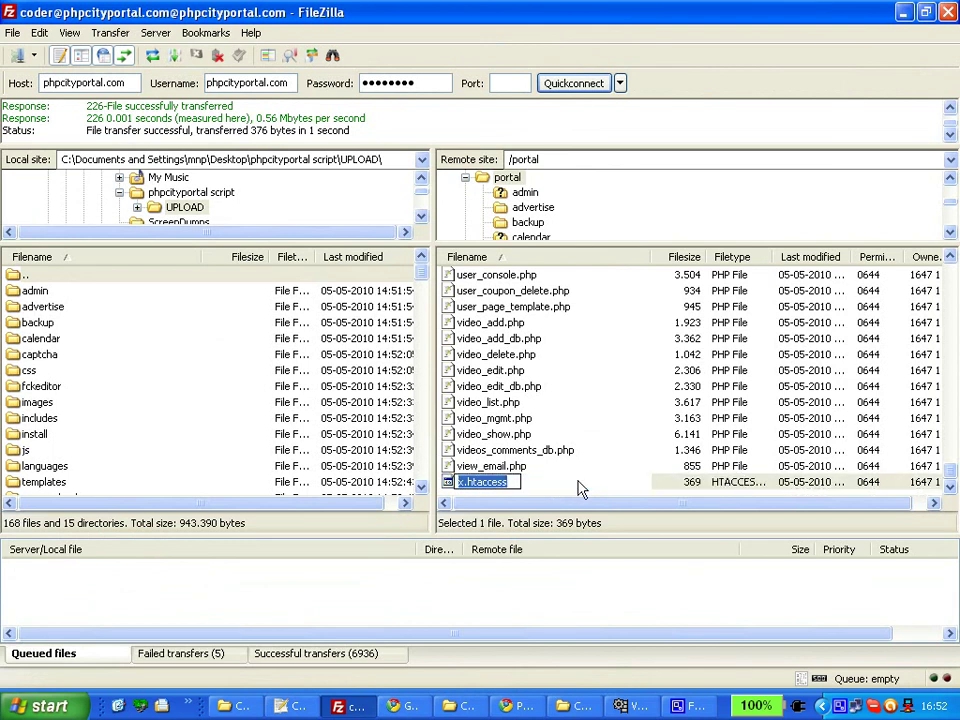
pyautogui.press('Home')
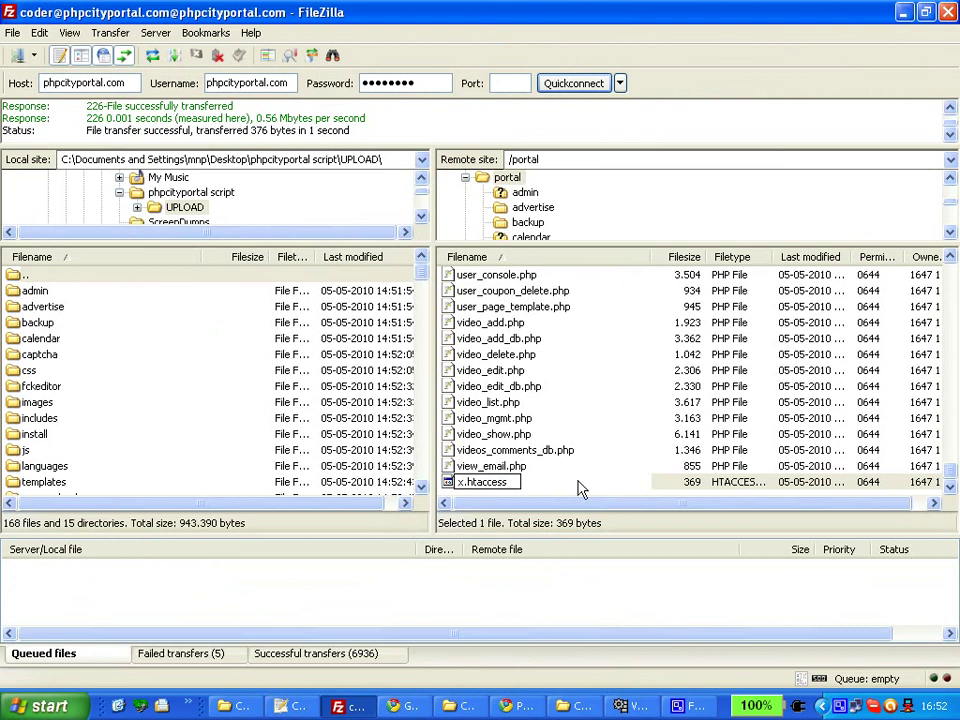
pyautogui.press('Delete')
pyautogui.click(498, 418)
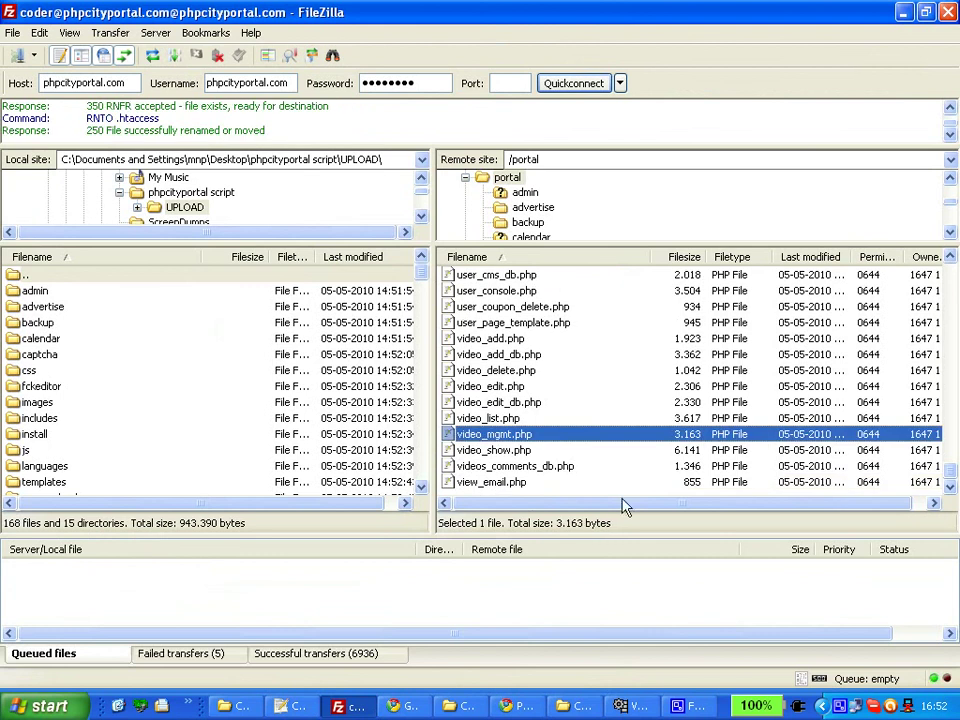
# Check the renamed .htaccess in the remote /portal listing, then return to the browser installer page.
pyautogui.moveTo(955, 478); pyautogui.dragTo(954, 280)
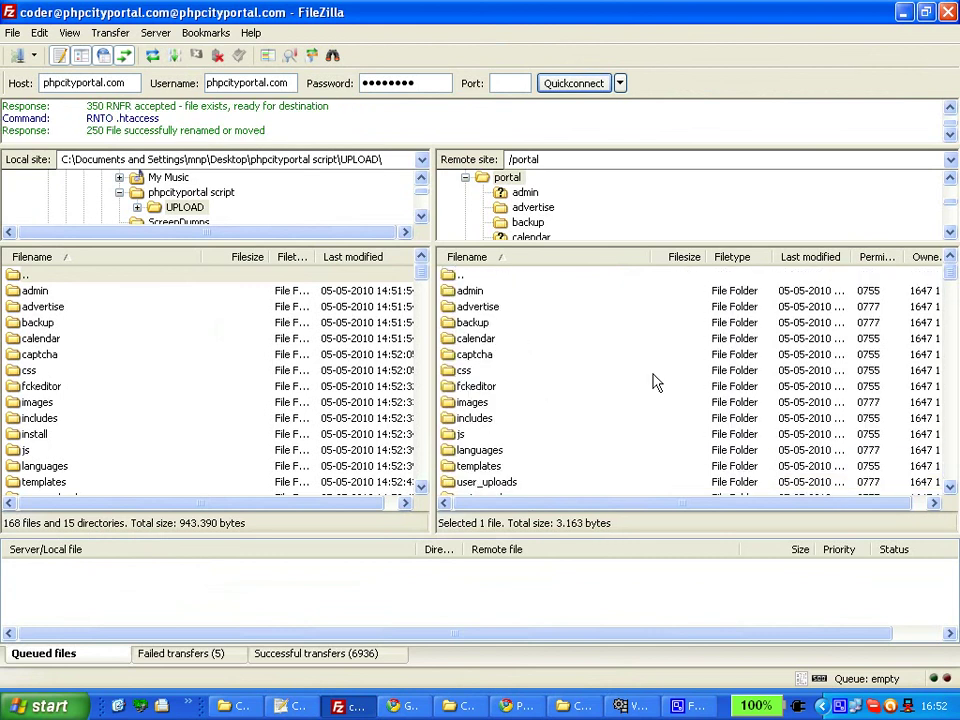
pyautogui.click(500, 432)
pyautogui.scroll(-2, 503, 458)
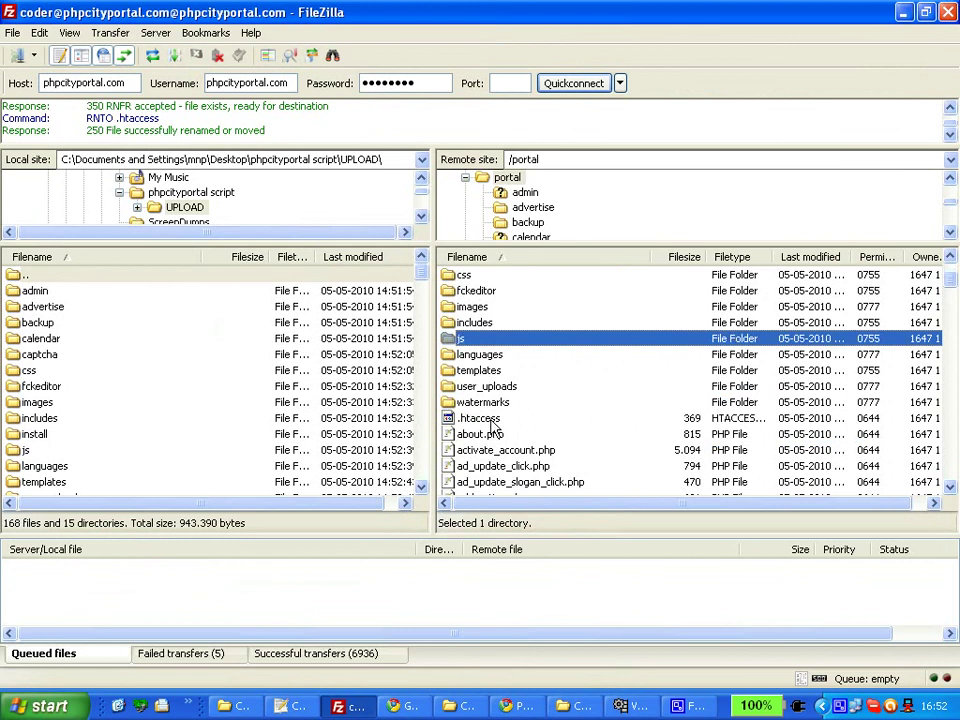
pyautogui.click(501, 421)
pyautogui.scroll(1, 634, 446)
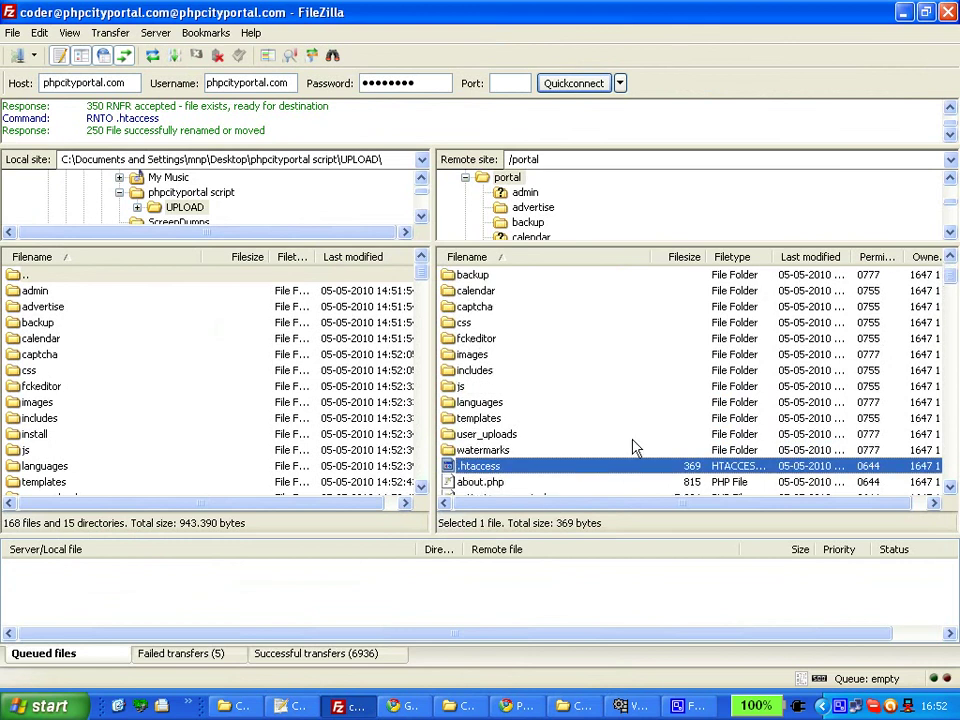
pyautogui.click(519, 708)
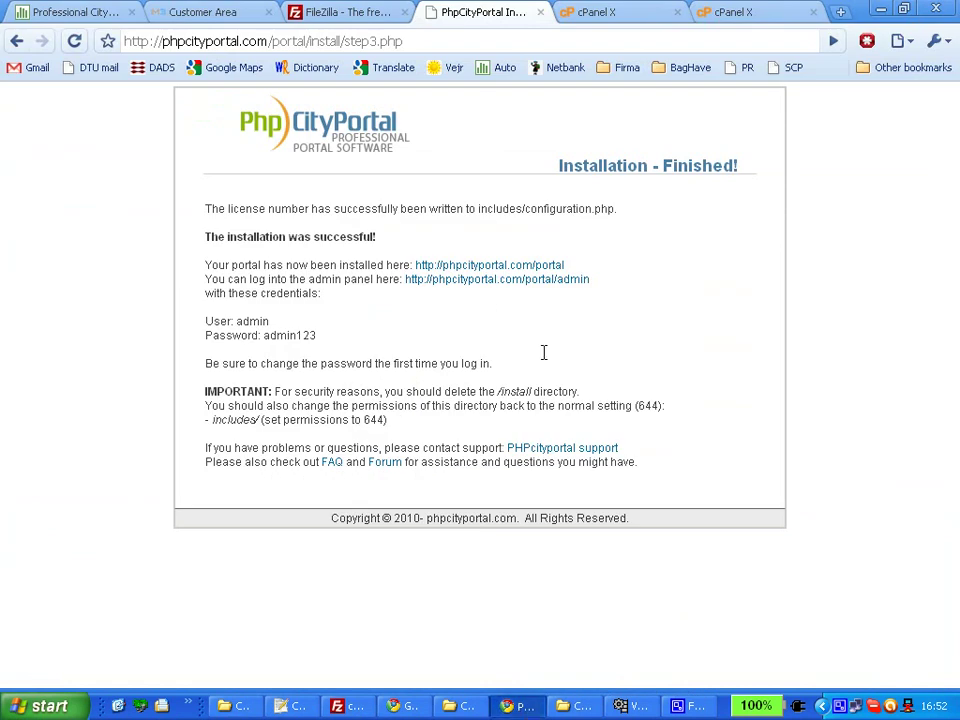
# Open the new portal's home page and go to its portal/admin address.
pyautogui.click(550, 267)
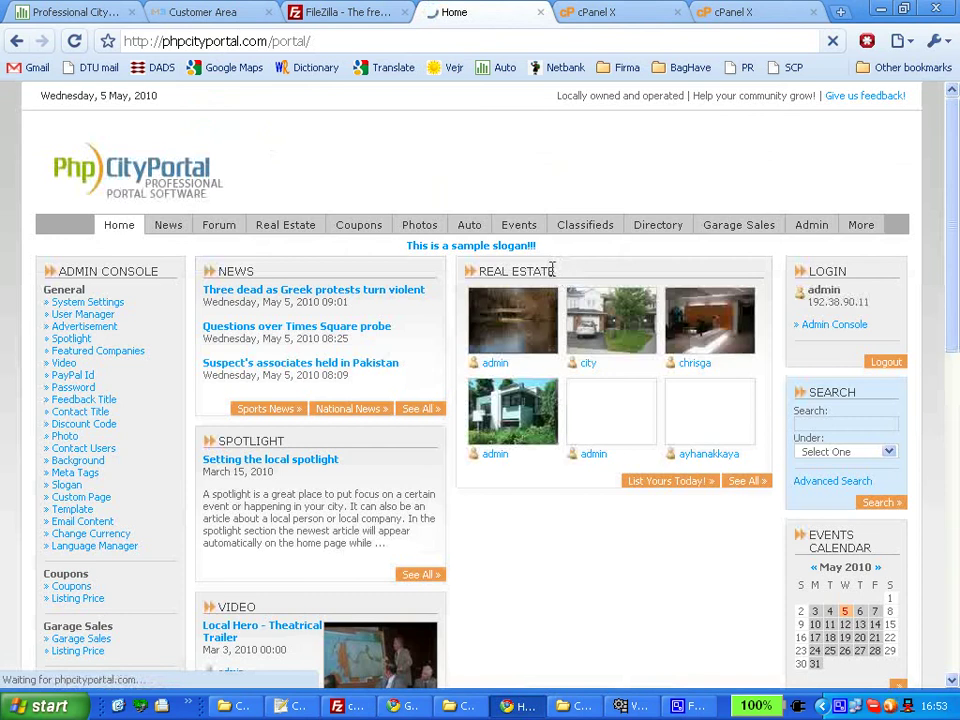
pyautogui.click(618, 336)
pyautogui.click(384, 41)
pyautogui.click(392, 41)
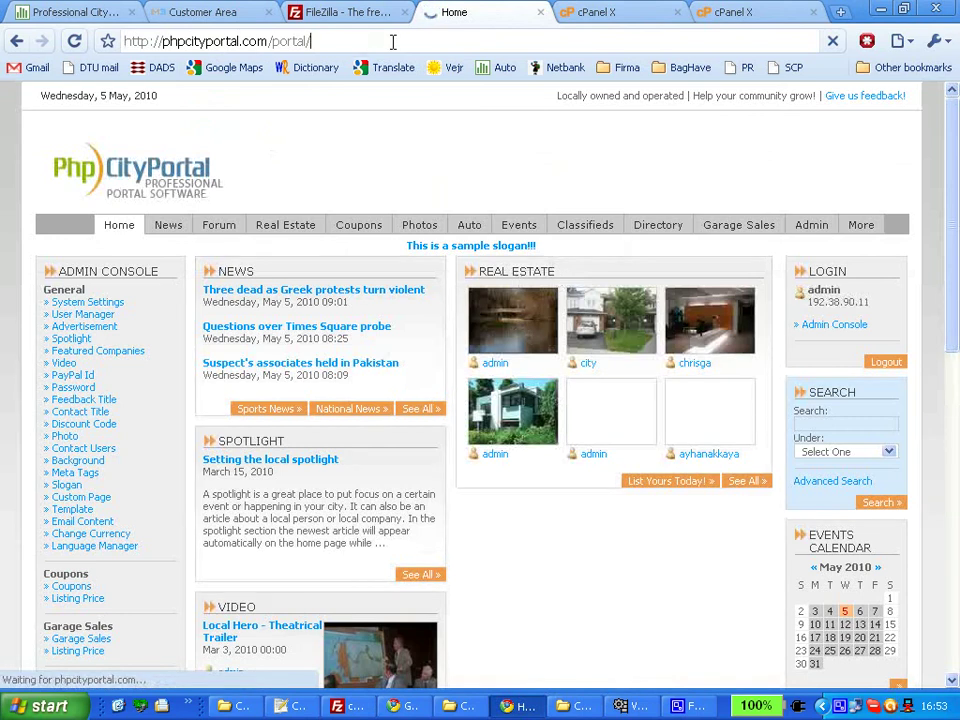
pyautogui.write('ad')
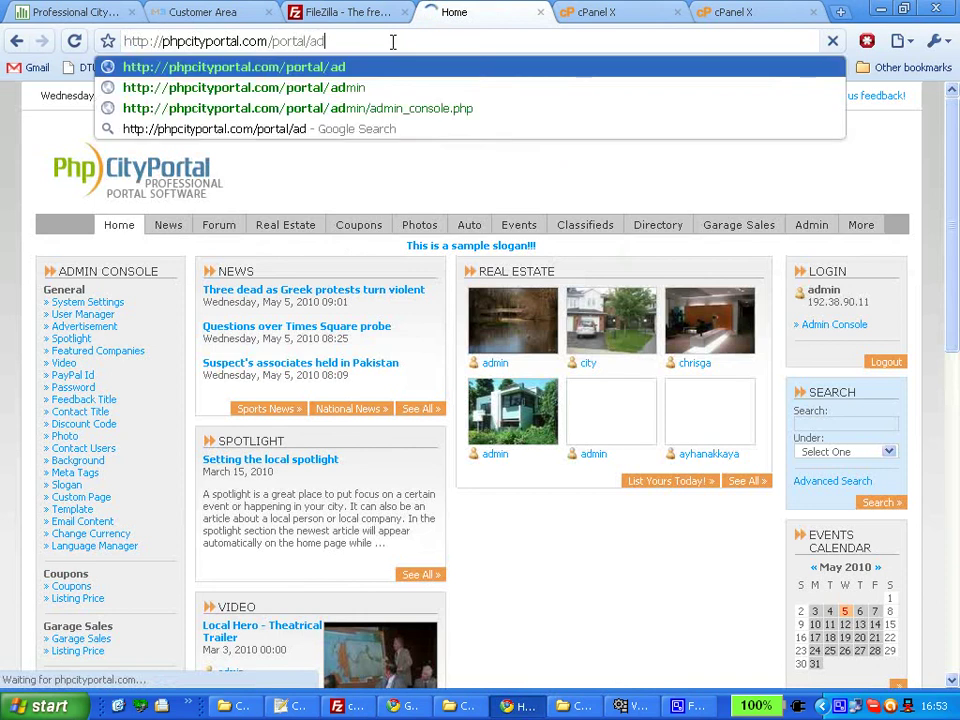
pyautogui.write('min')
pyautogui.press('Return')
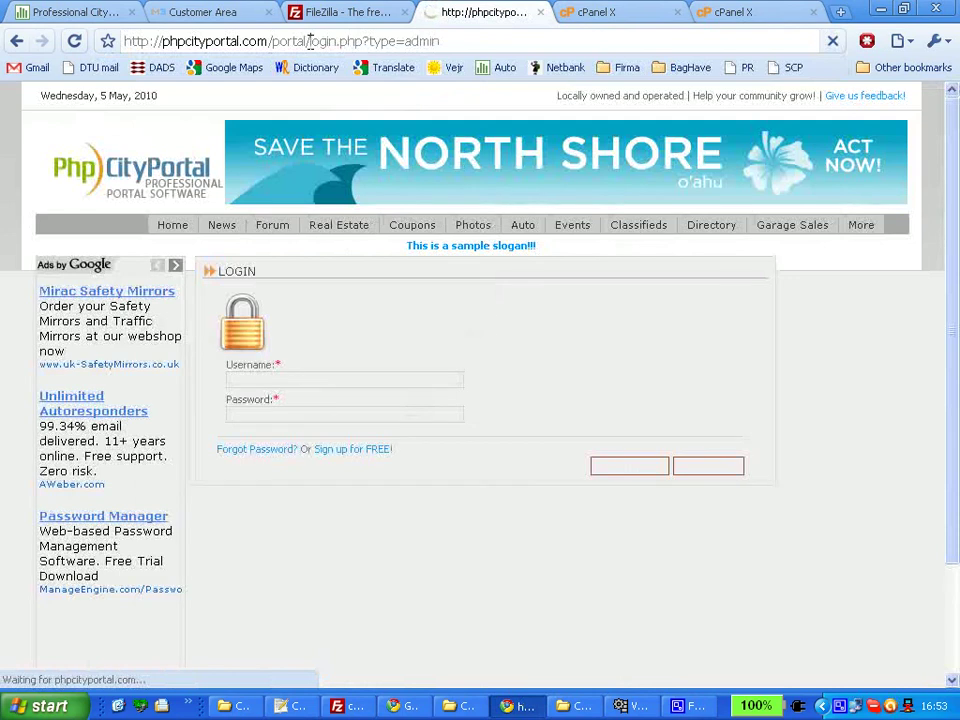
# Replace the login part of the address with 'admin' to reach the admin login page.
pyautogui.moveTo(310, 41); pyautogui.dragTo(485, 42)
pyautogui.write('admin')
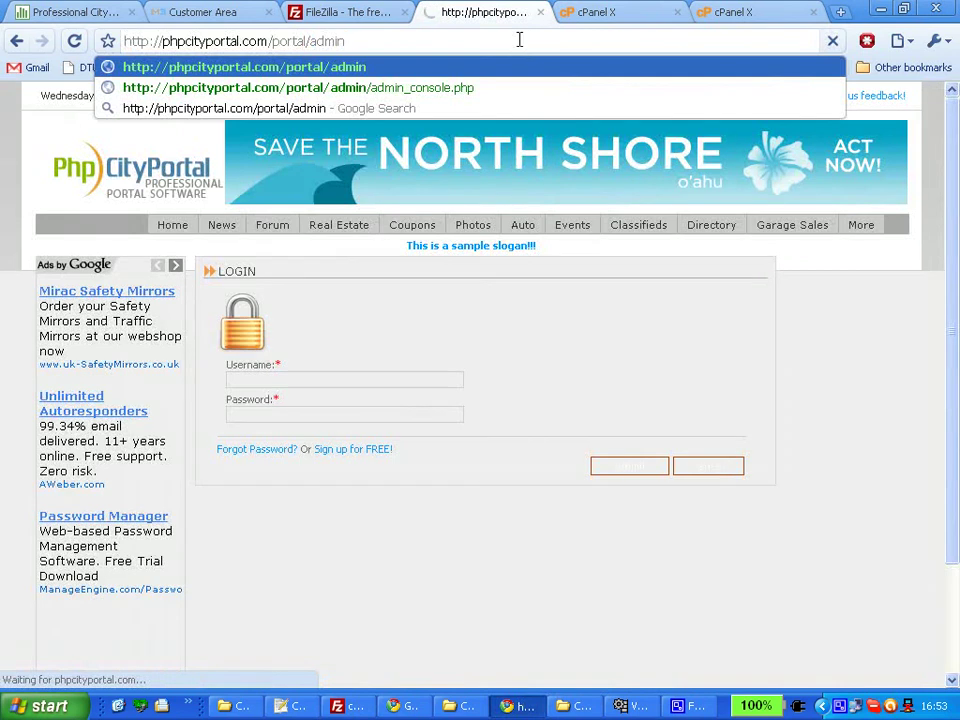
pyautogui.press('Return')
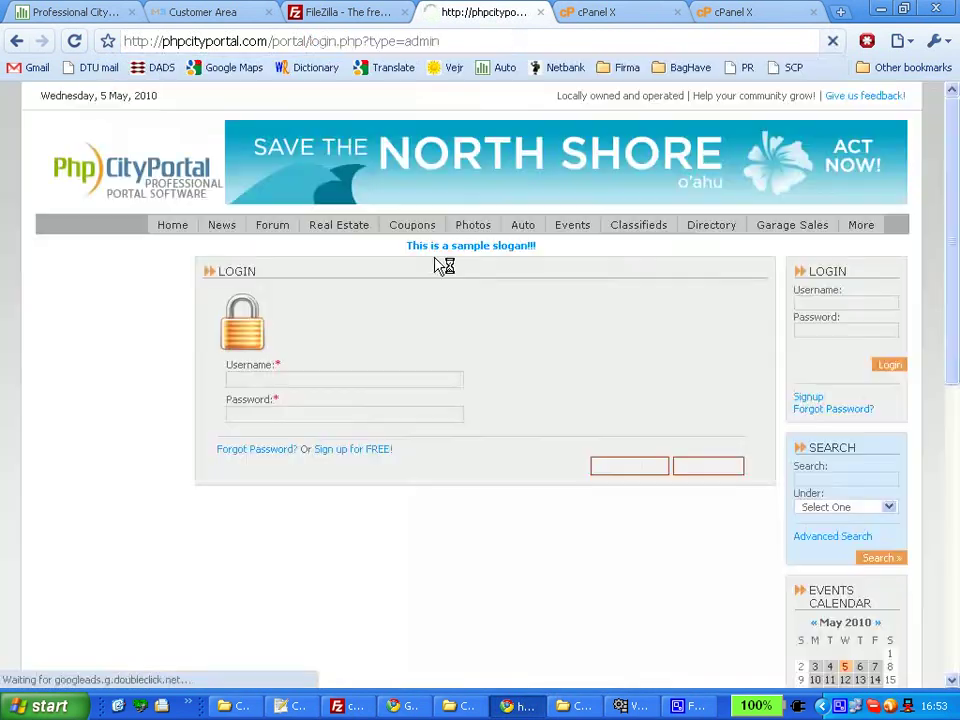
# Log in with the administrator's username and password to reach the Admin Console.
pyautogui.click(350, 406)
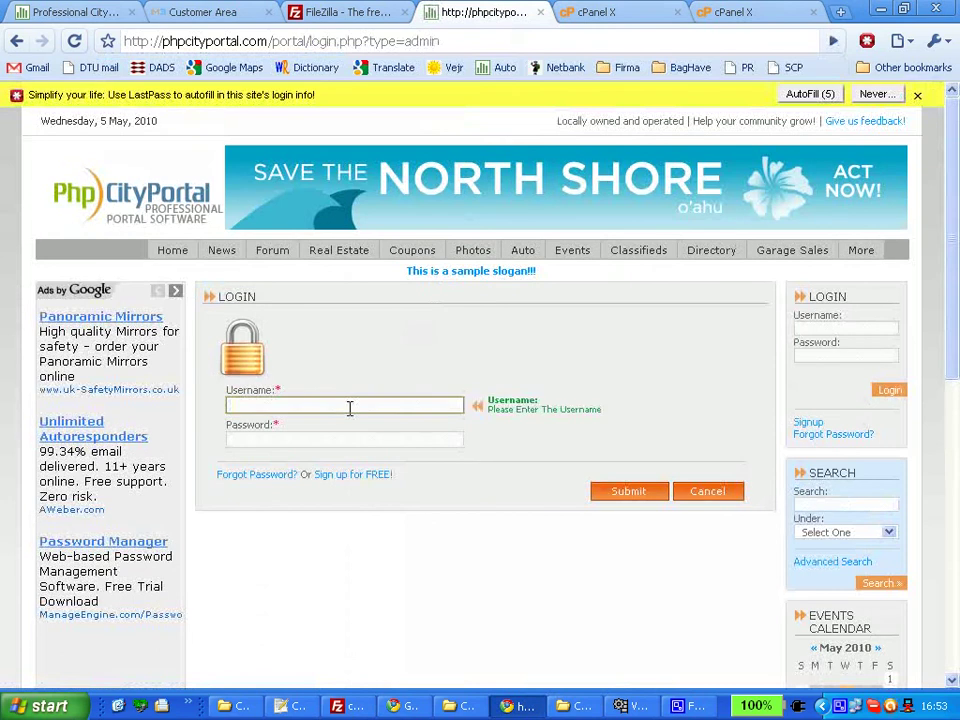
pyautogui.press('Tab')
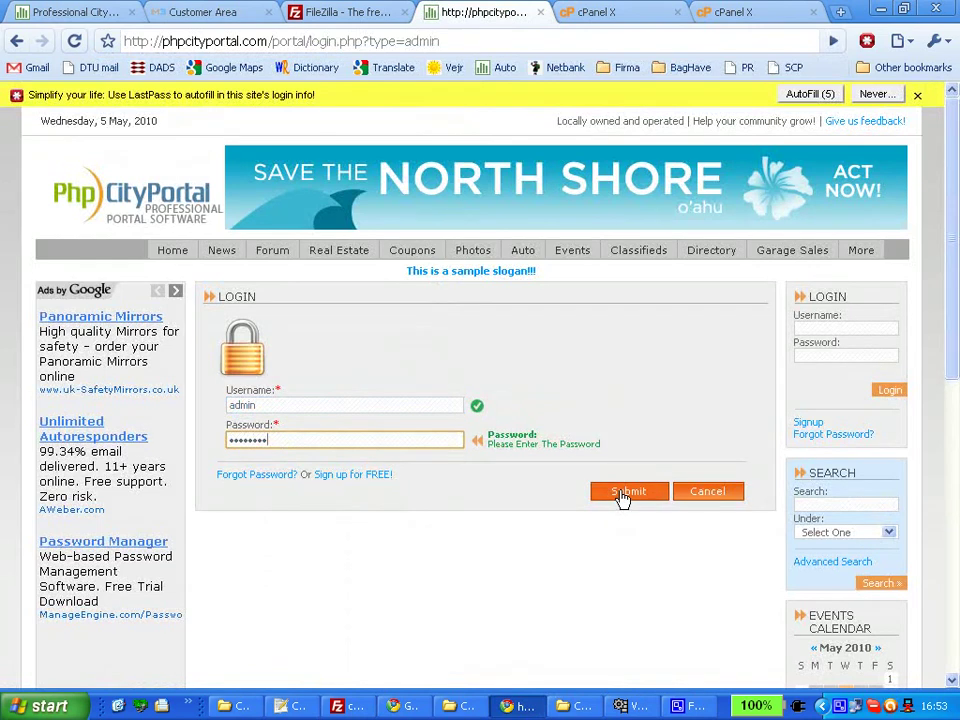
pyautogui.click(624, 492)
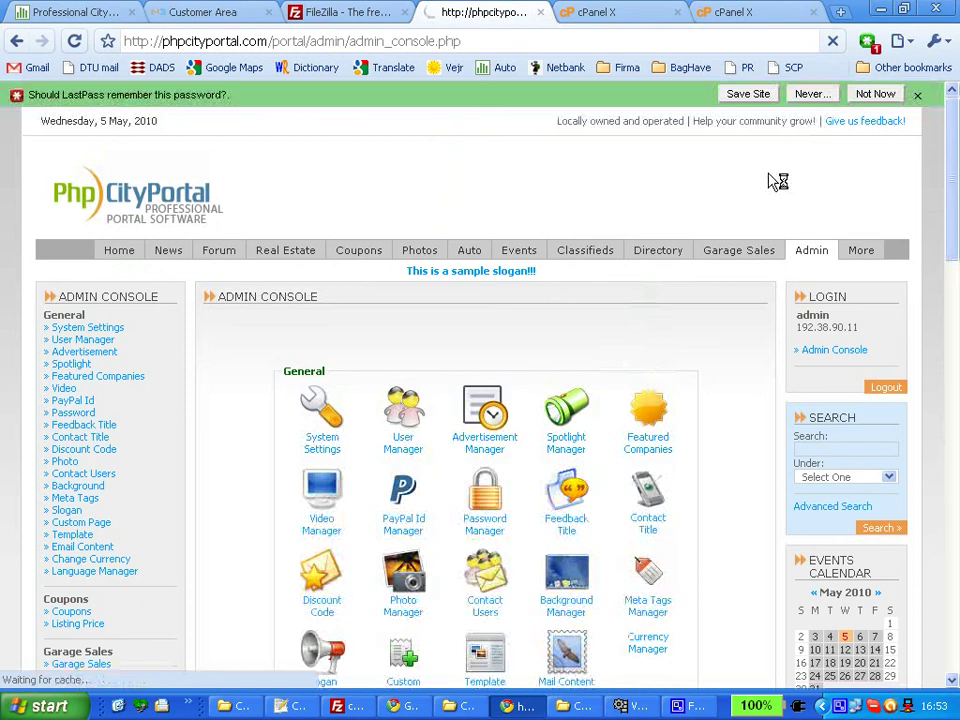
# Dismiss the LastPass password prompt and open the System Settings page.
pyautogui.click(917, 94)
pyautogui.scroll(-2, 630, 368)
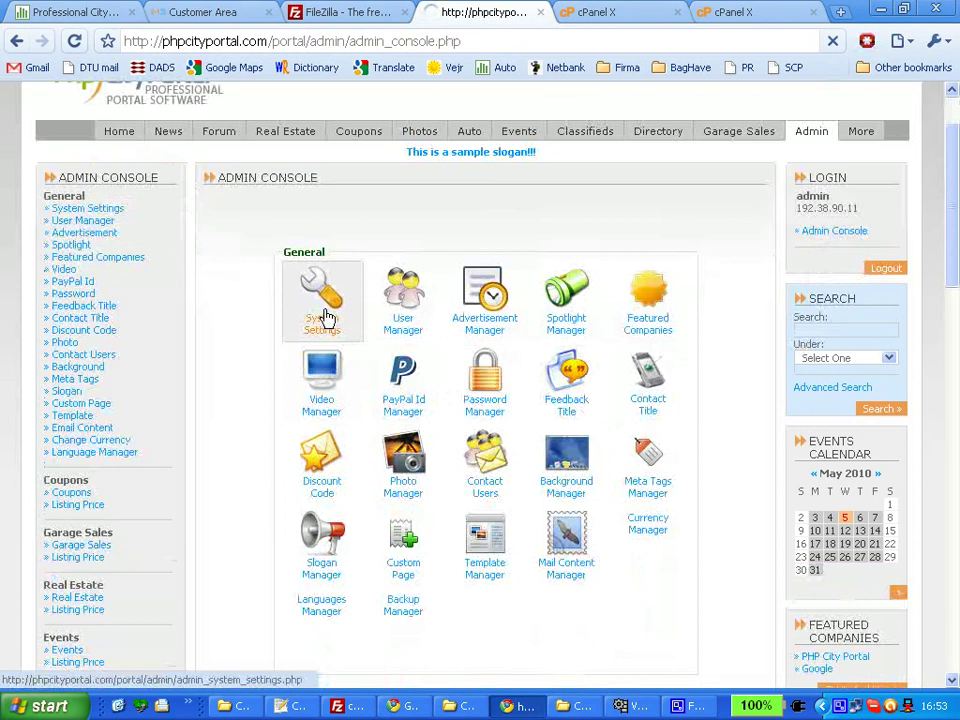
pyautogui.click(327, 305)
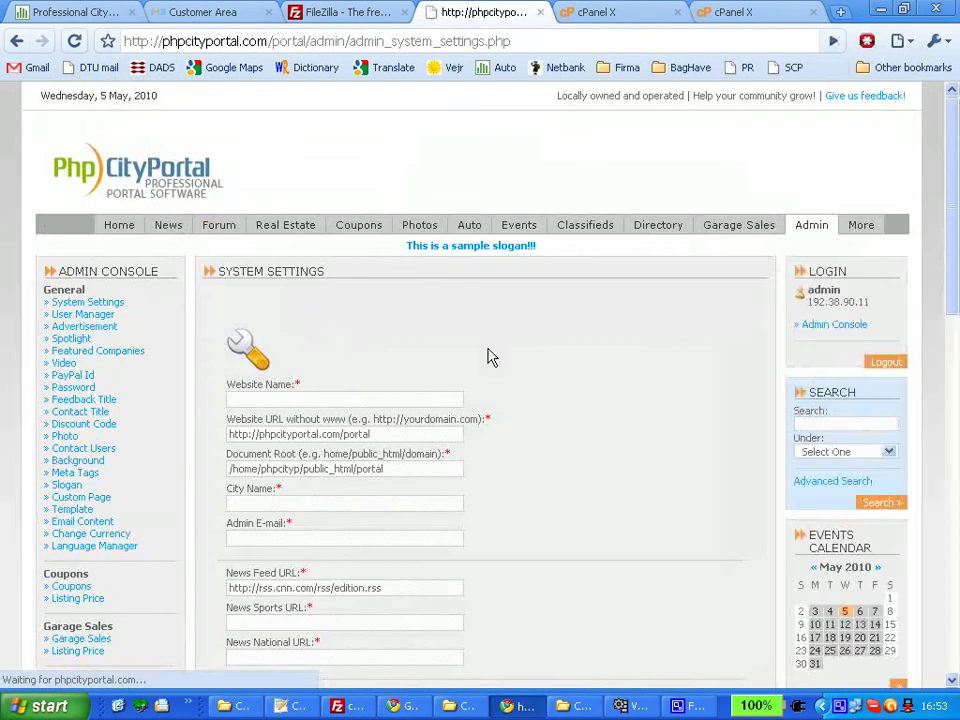
# Focus the Website Name, News Sports URL and News Feed URL fields, leaving Website Name flagged invalid.
pyautogui.scroll(-2, 489, 358)
pyautogui.scroll(-2, 514, 354)
pyautogui.click(343, 213)
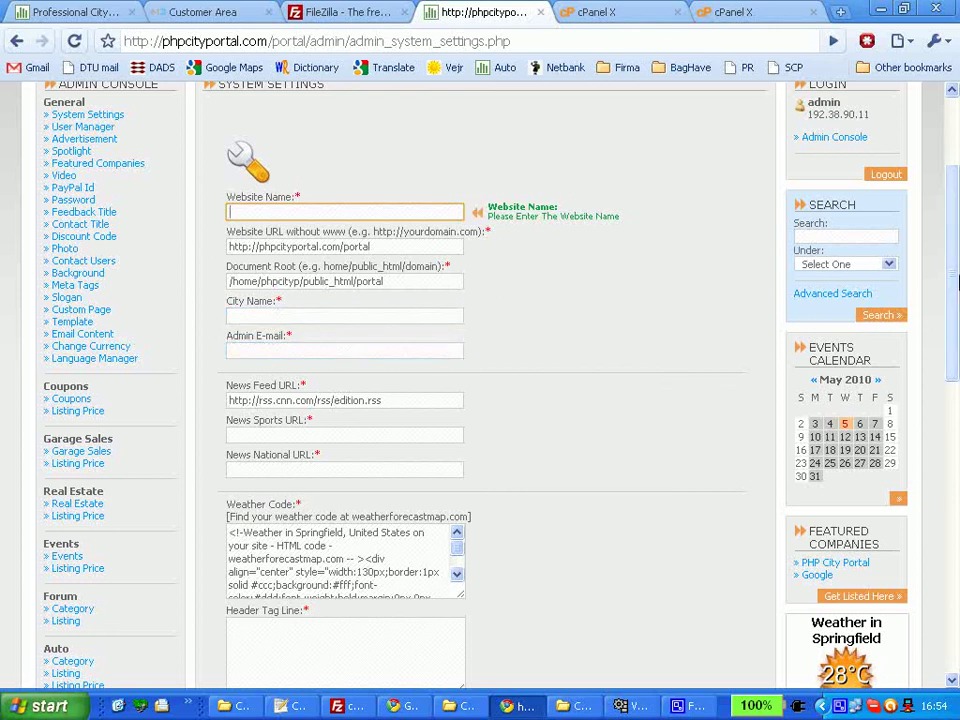
pyautogui.moveTo(953, 285); pyautogui.dragTo(955, 320)
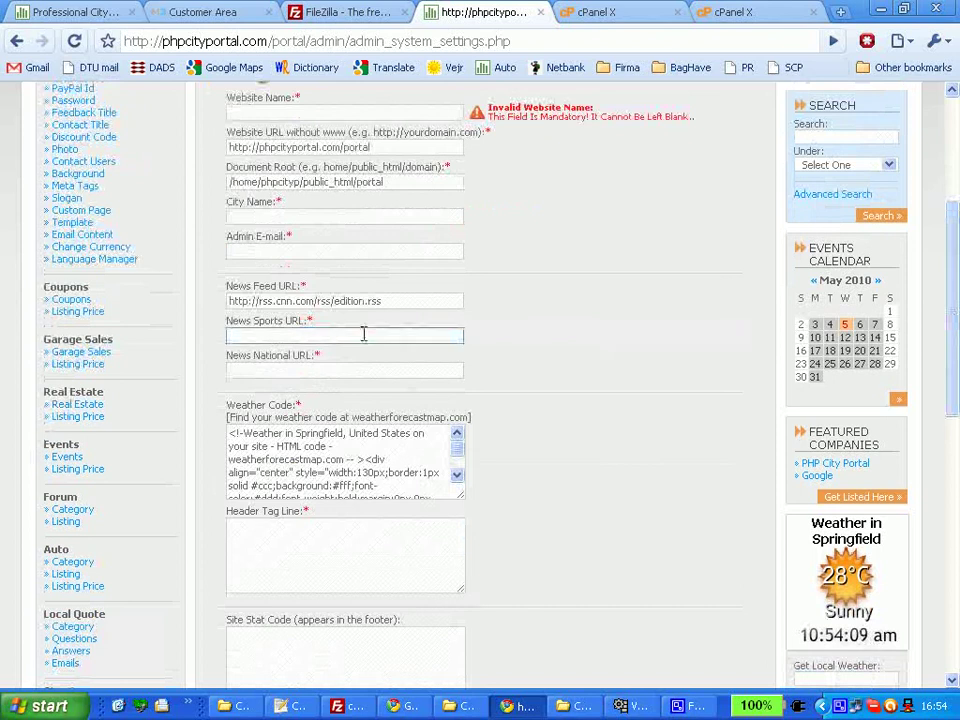
pyautogui.click(272, 332)
pyautogui.click(243, 301)
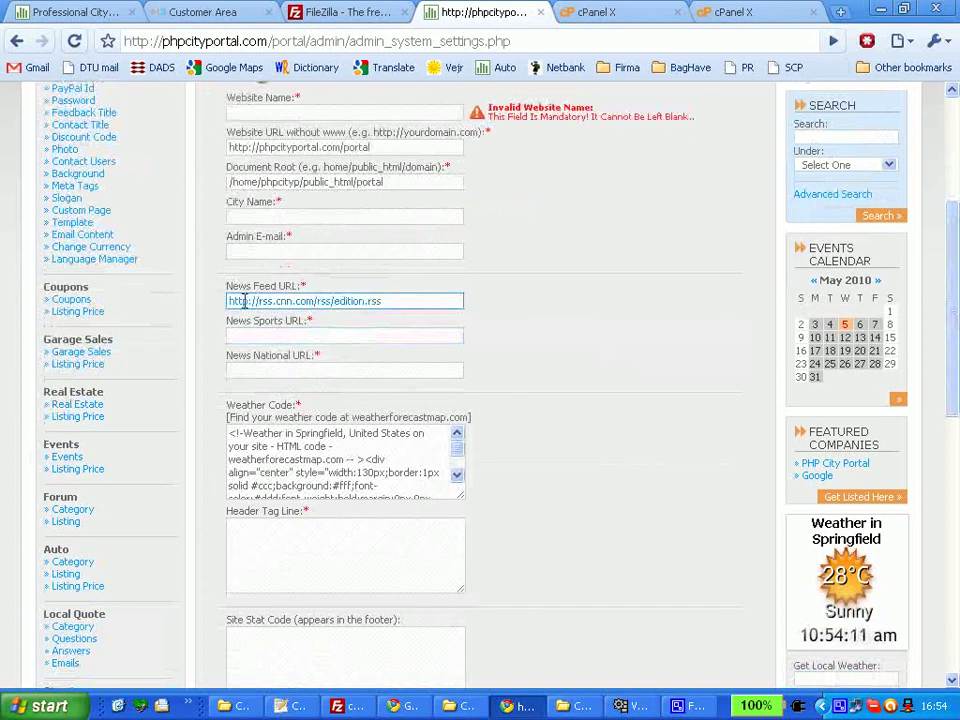
pyautogui.click(955, 308)
pyautogui.moveTo(955, 308); pyautogui.dragTo(928, 229)
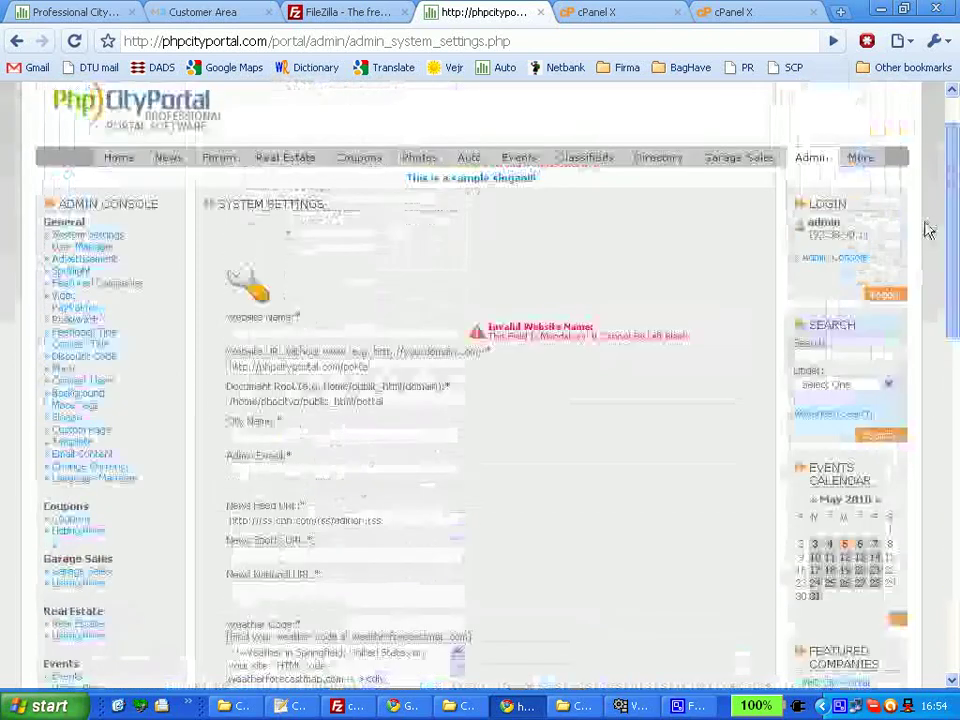